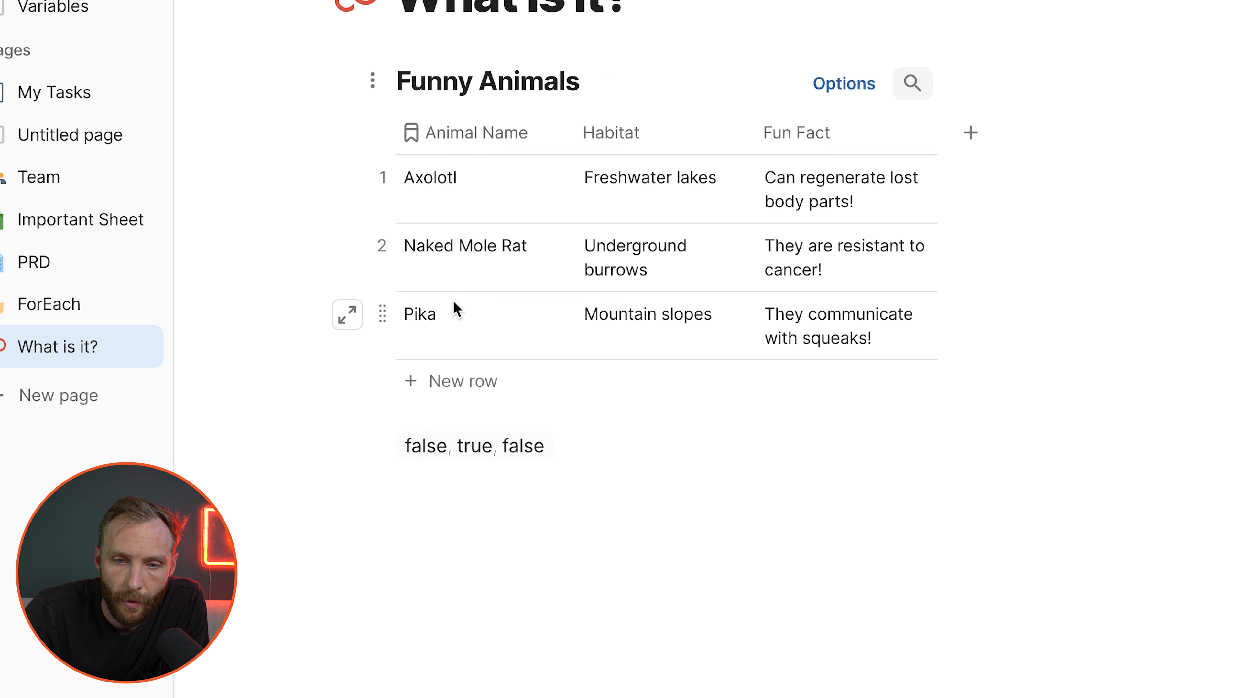
pyautogui.click(459, 194)
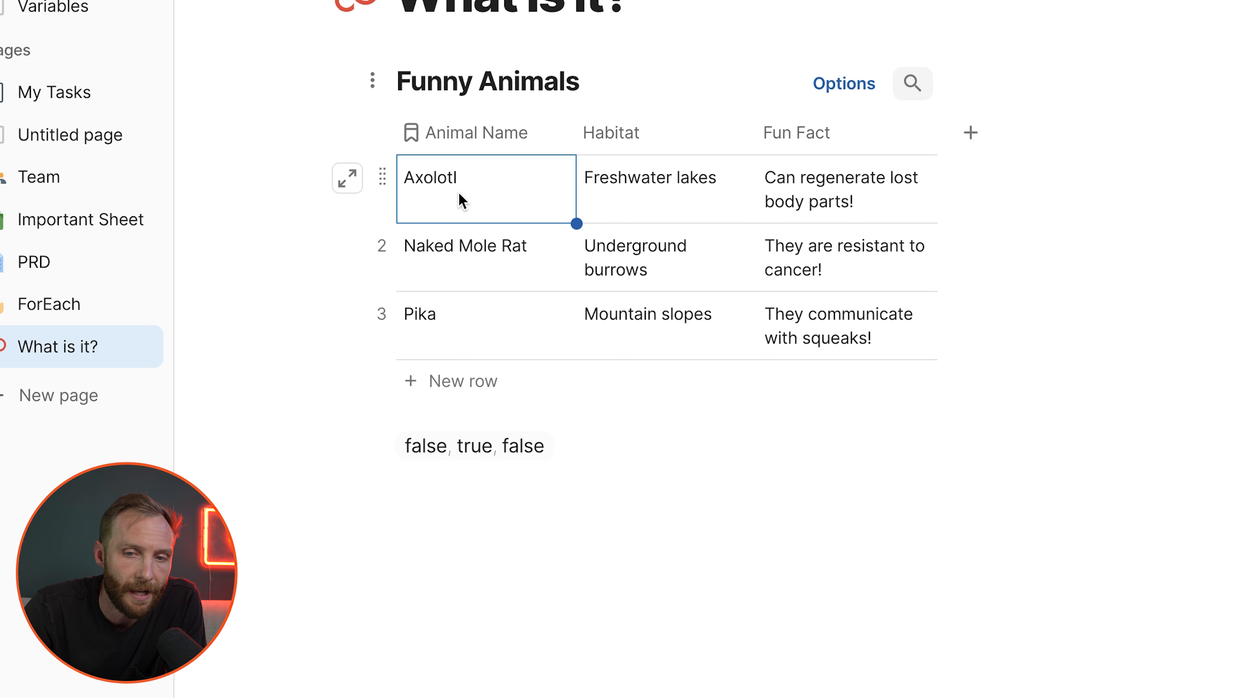
pyautogui.click(471, 258)
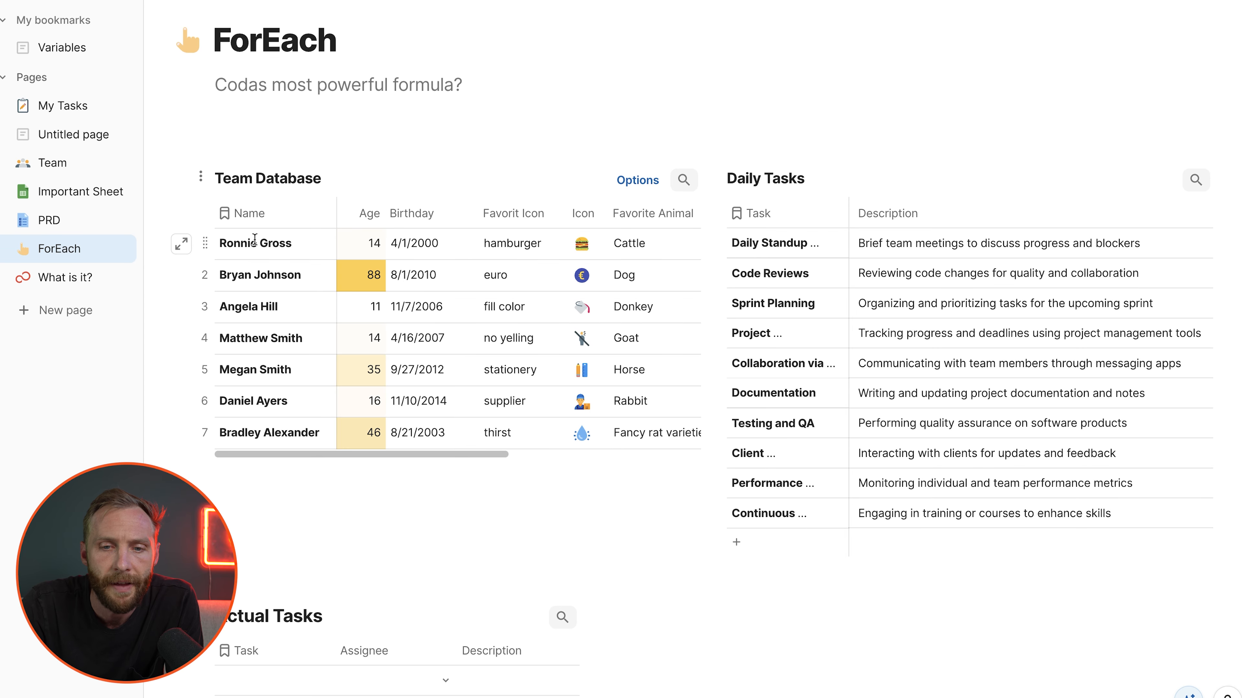
# Step: Review the team members' names and favorite animals in Team Database and the task names in Daily Tasks
pyautogui.moveTo(254, 240); pyautogui.dragTo(274, 433)
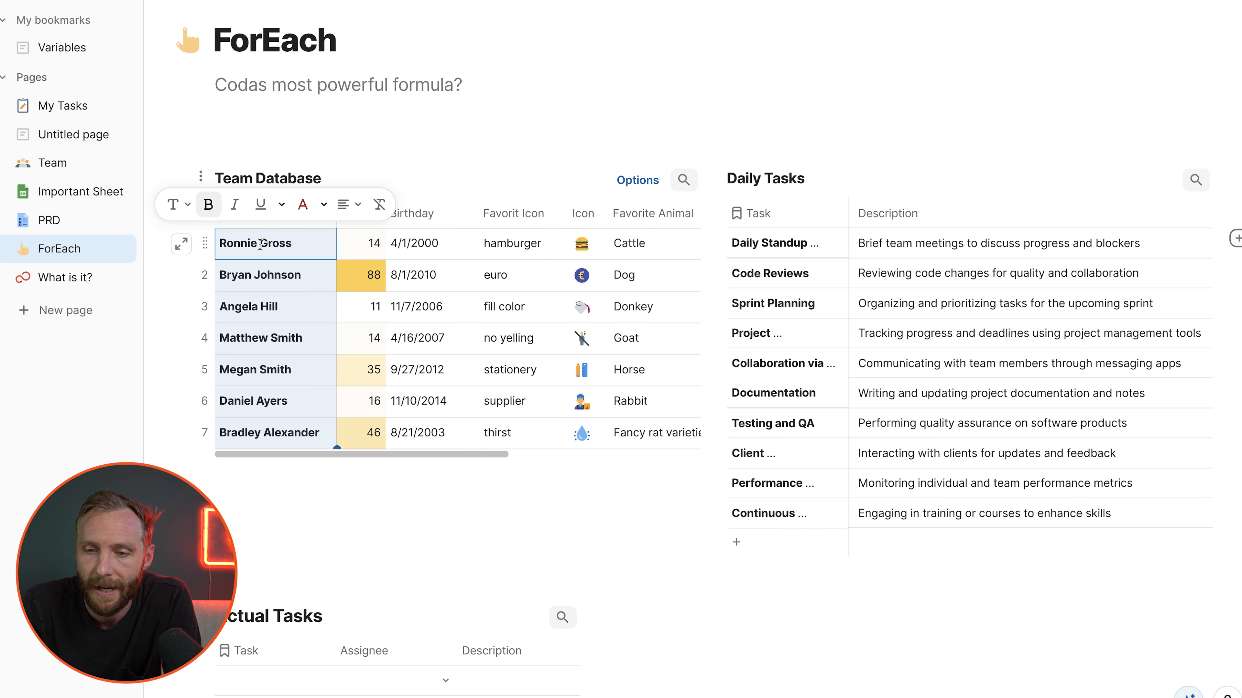
pyautogui.hscroll(2, 450, 327)
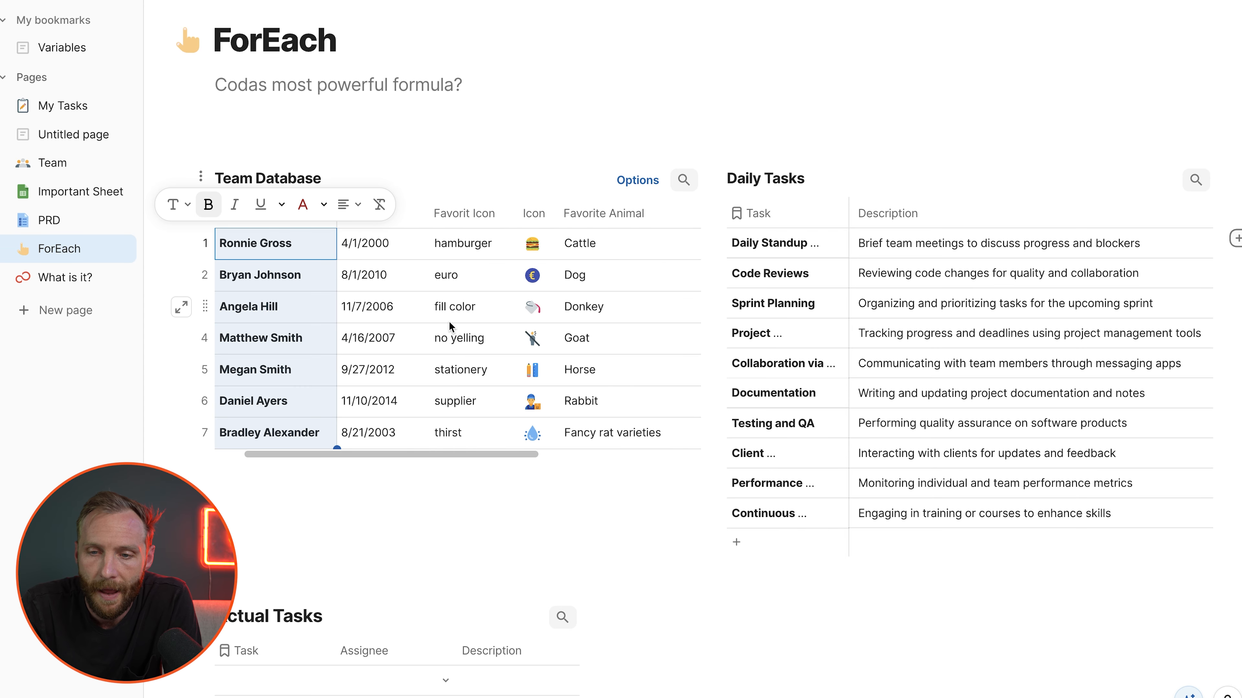
pyautogui.click(316, 438)
pyautogui.click(591, 438)
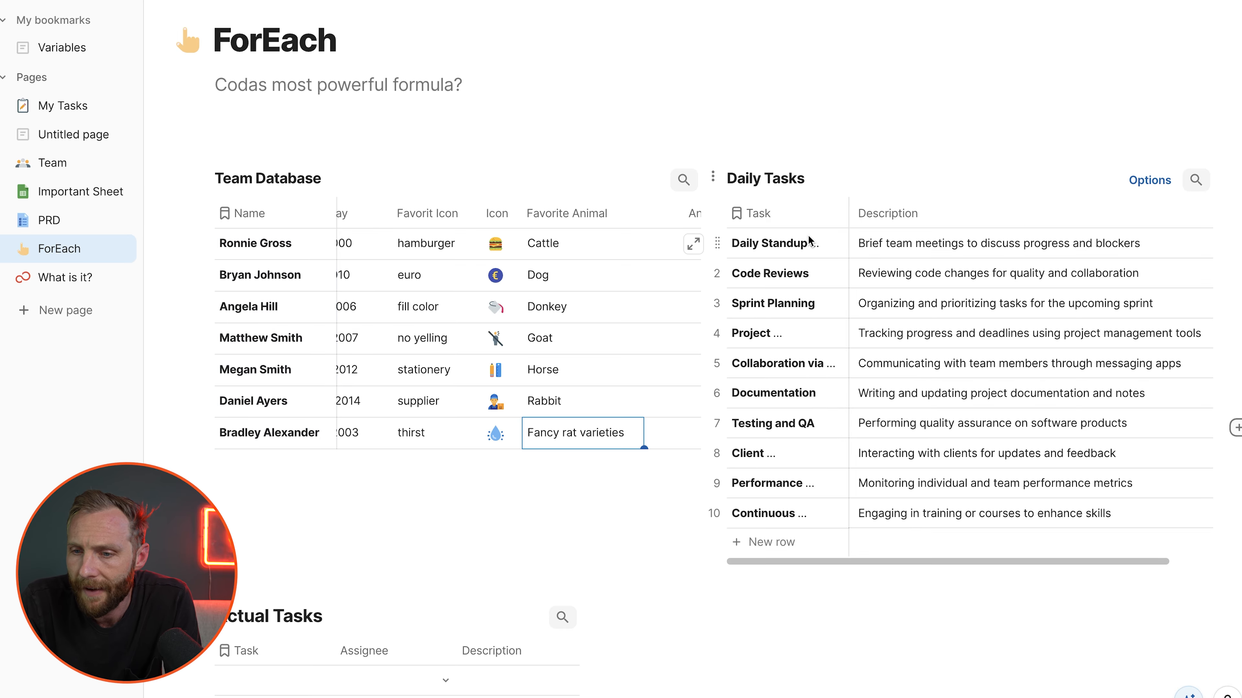
pyautogui.moveTo(773, 243); pyautogui.dragTo(831, 514)
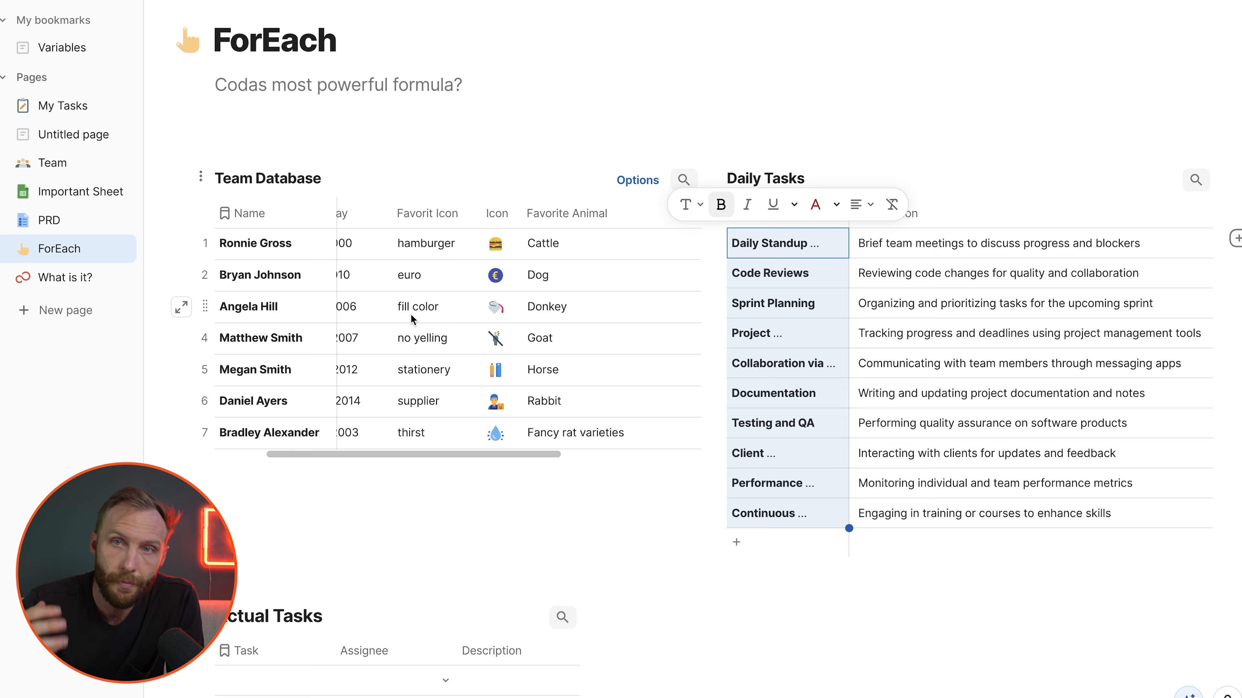
# Step: Insert a new column after Animal Lower in the Team Database table and name it "Add all tasks for this person"
pyautogui.hscroll(5, 549, 264)
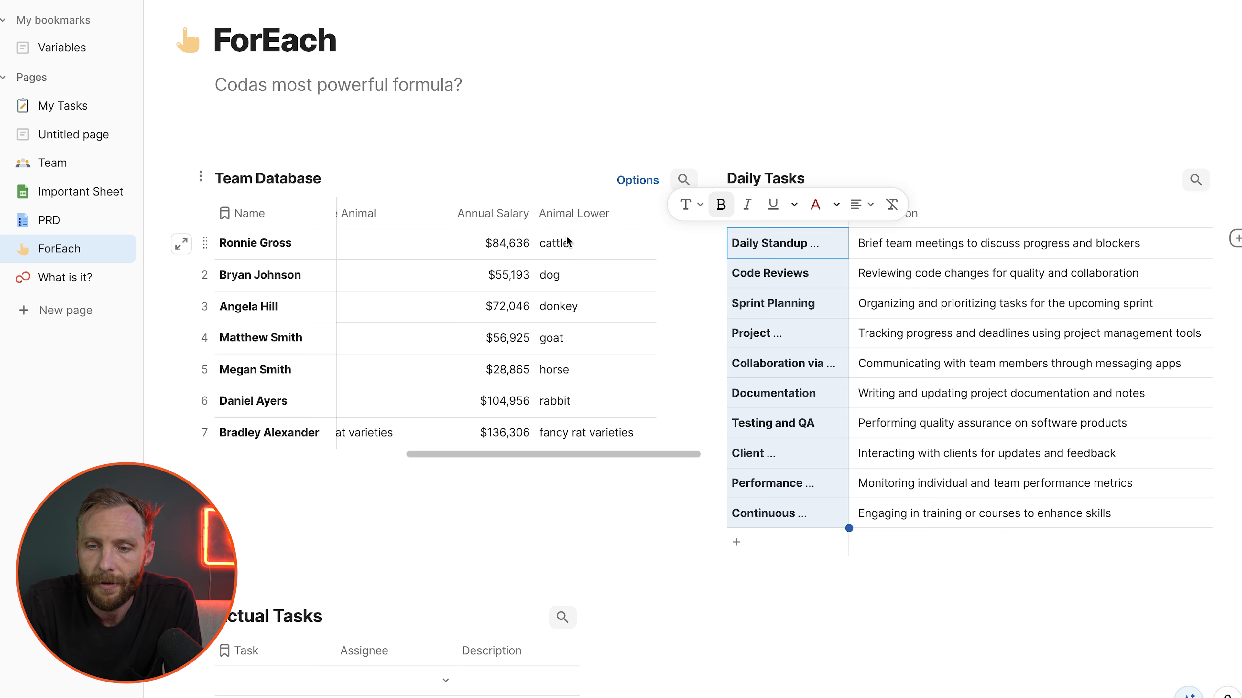
pyautogui.click(634, 215)
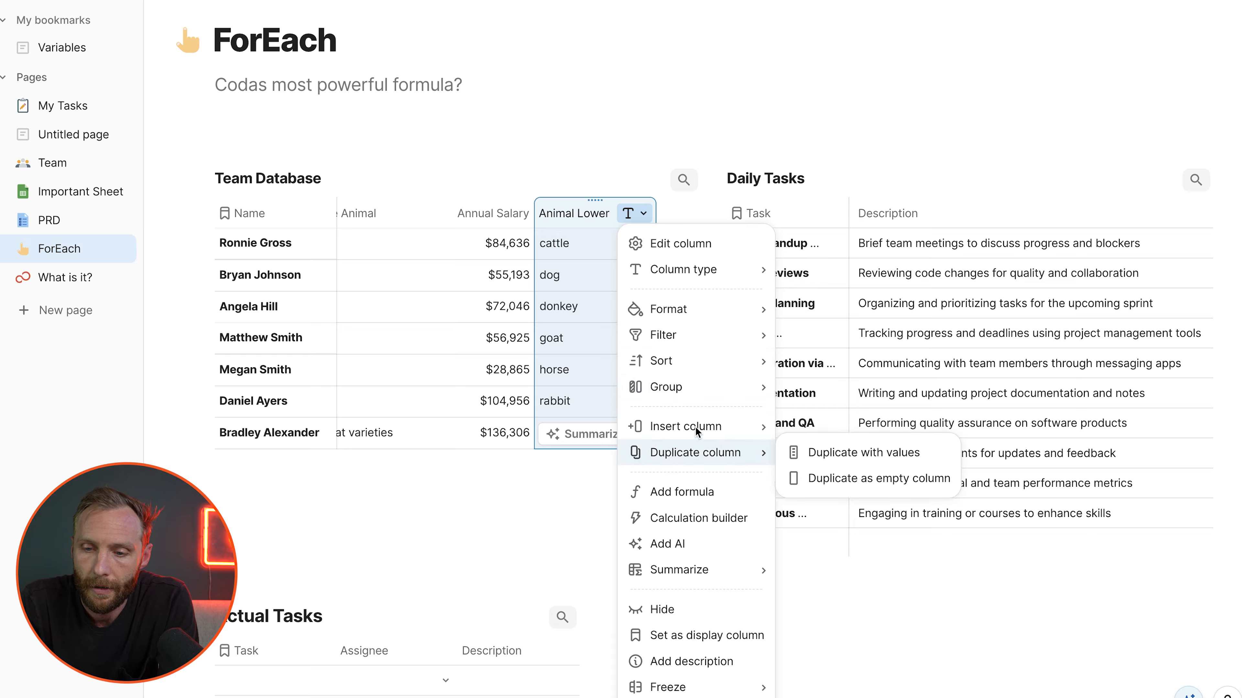
pyautogui.moveTo(748, 426)
pyautogui.click(852, 53)
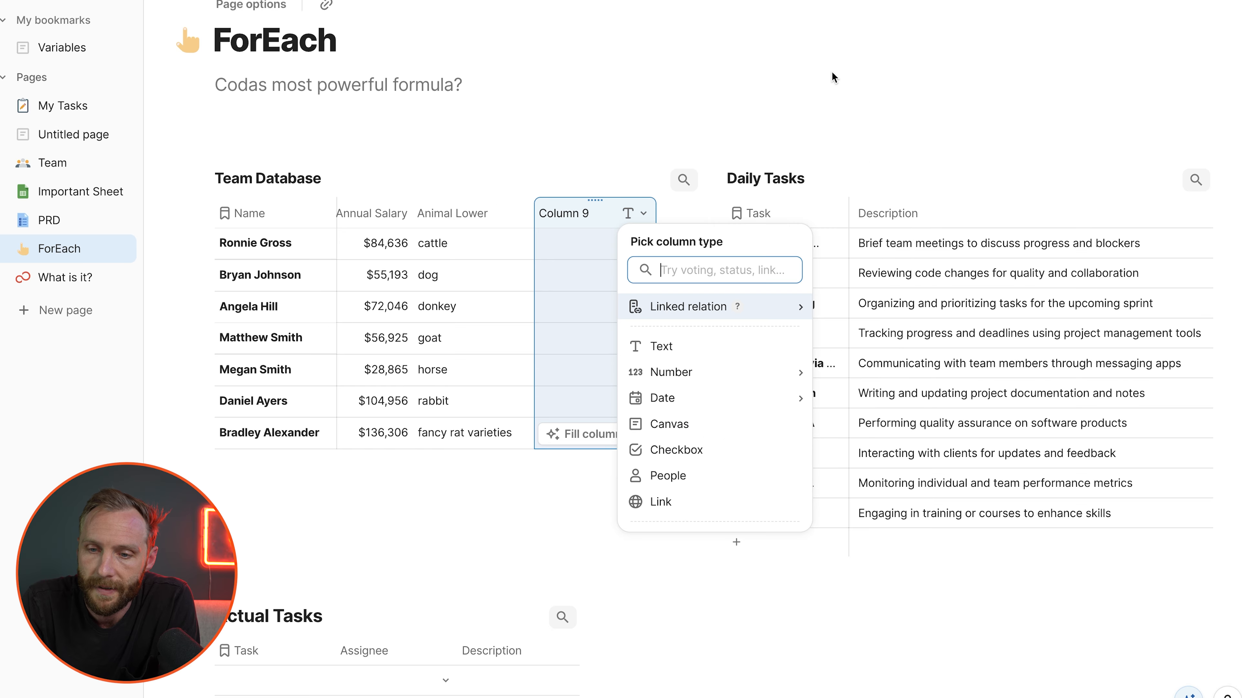
pyautogui.click(575, 226)
pyautogui.click(575, 216)
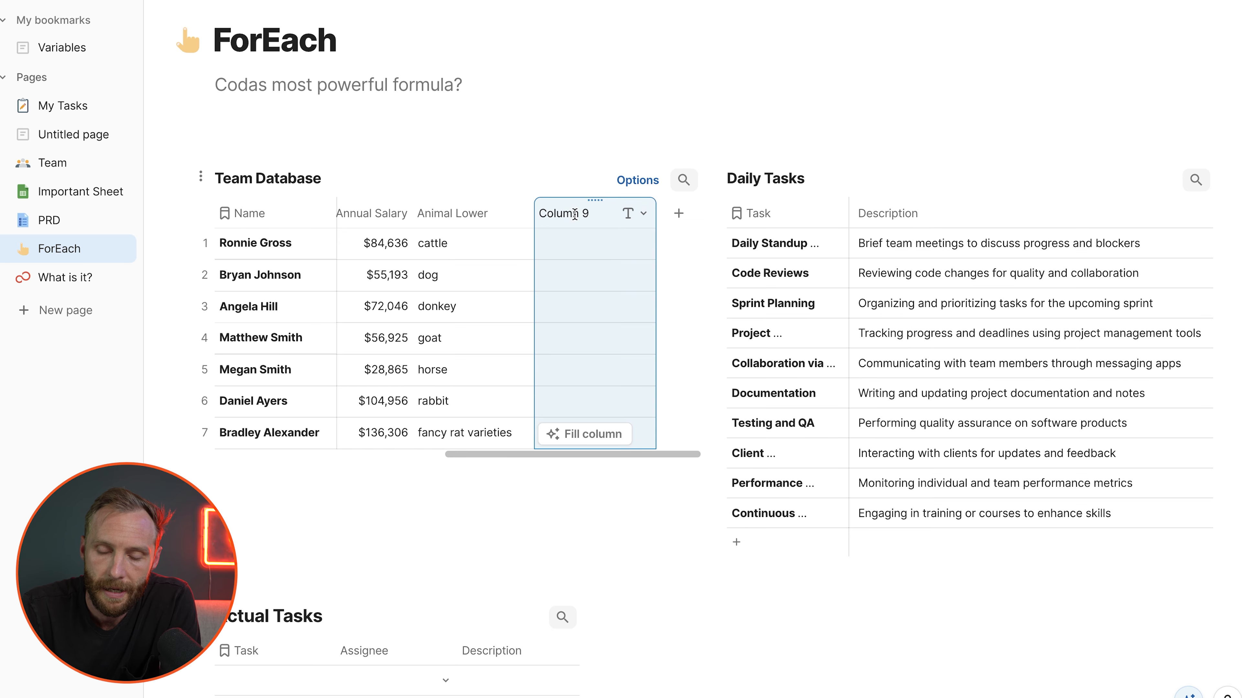
pyautogui.click(575, 215)
pyautogui.write('Add all tasks')
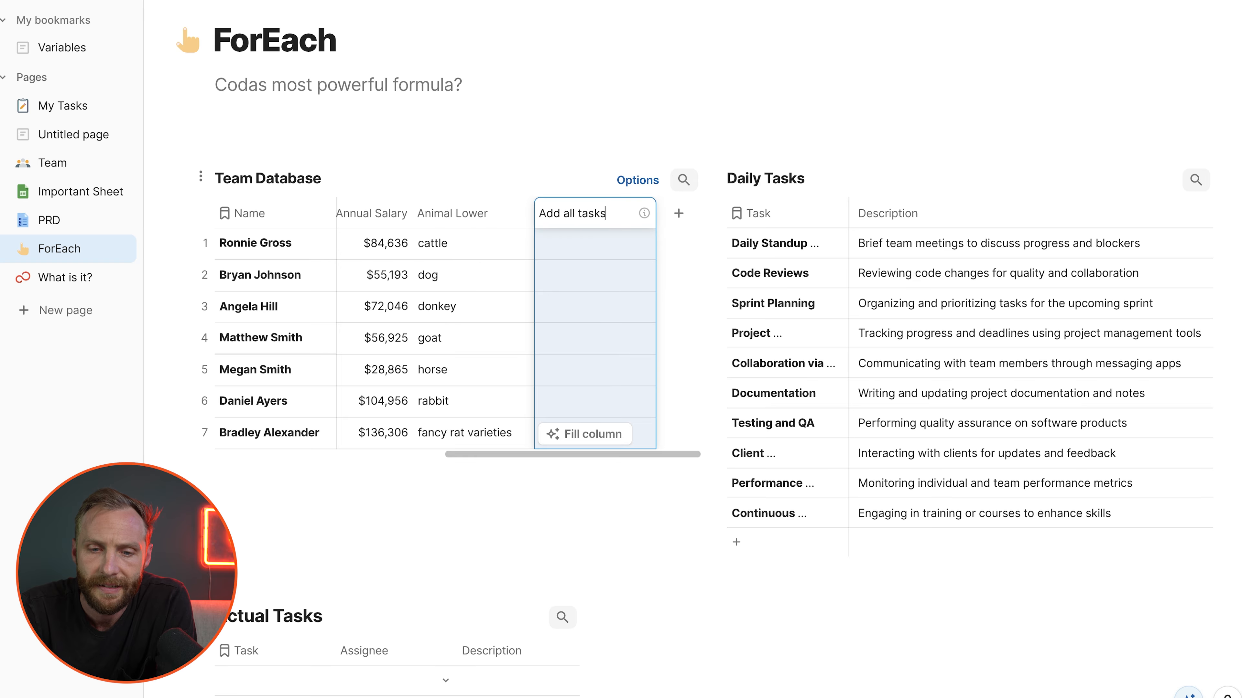
pyautogui.write(' for')
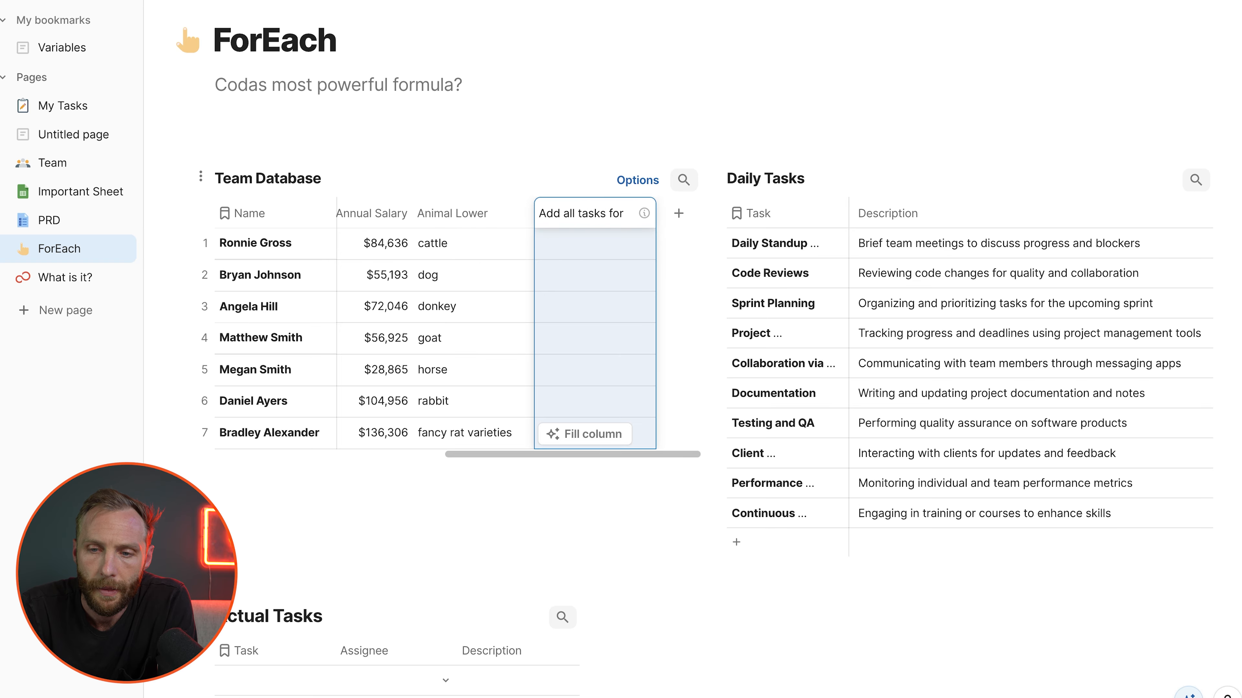
pyautogui.write(' this person')
pyautogui.click(586, 274)
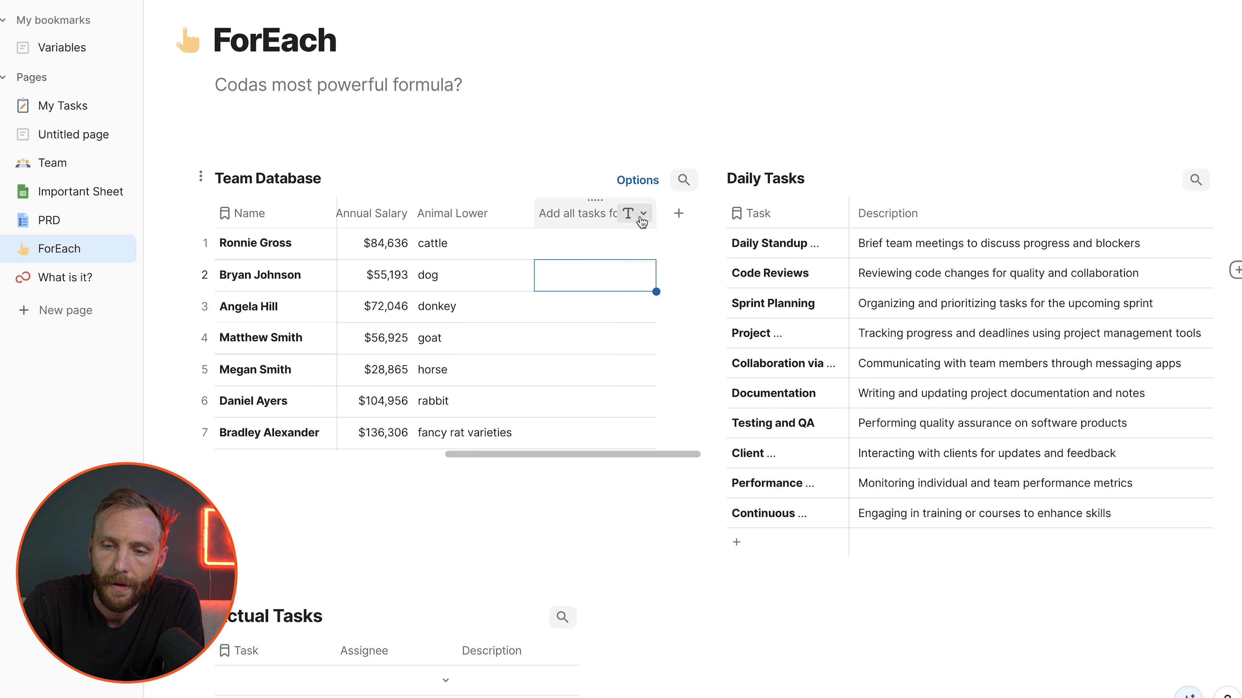
# Step: Change the type of the "Add all tasks for this person" column to Button
pyautogui.click(643, 215)
pyautogui.moveTo(680, 276)
pyautogui.write('butt')
pyautogui.press('Return')
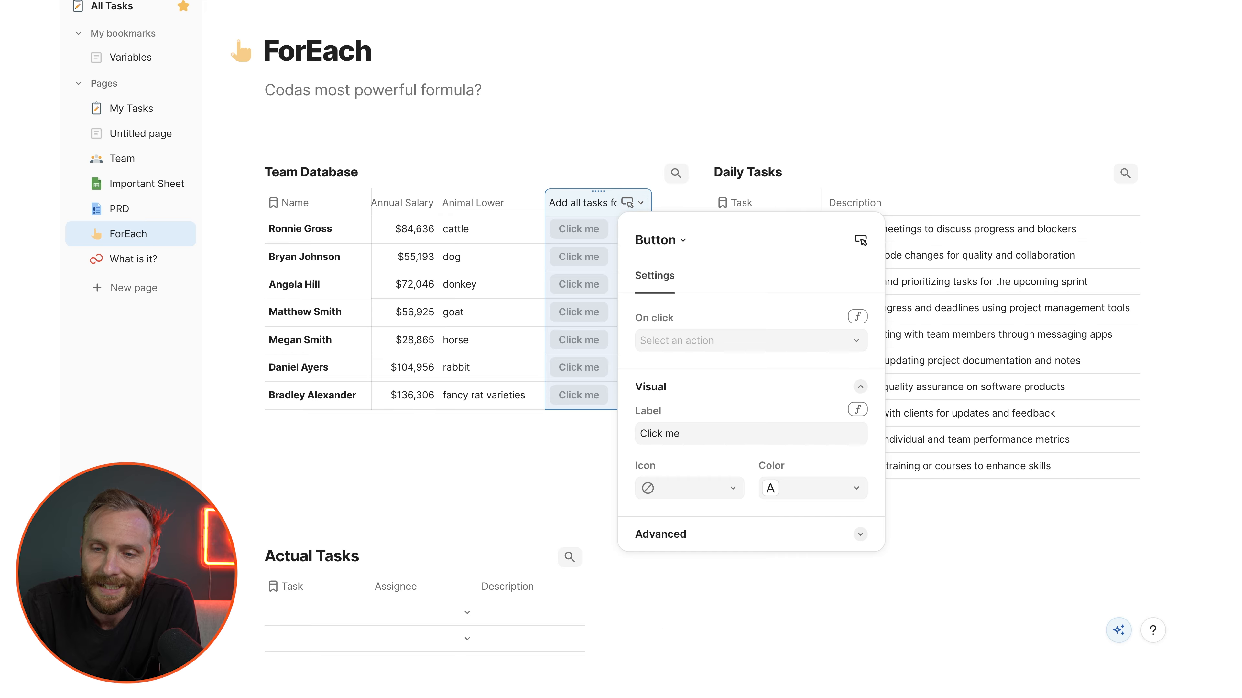
# Step: Start the button's on-click formula with Daily Tasks.ForEach(), leaving its argument empty, and close the column settings
pyautogui.click(857, 318)
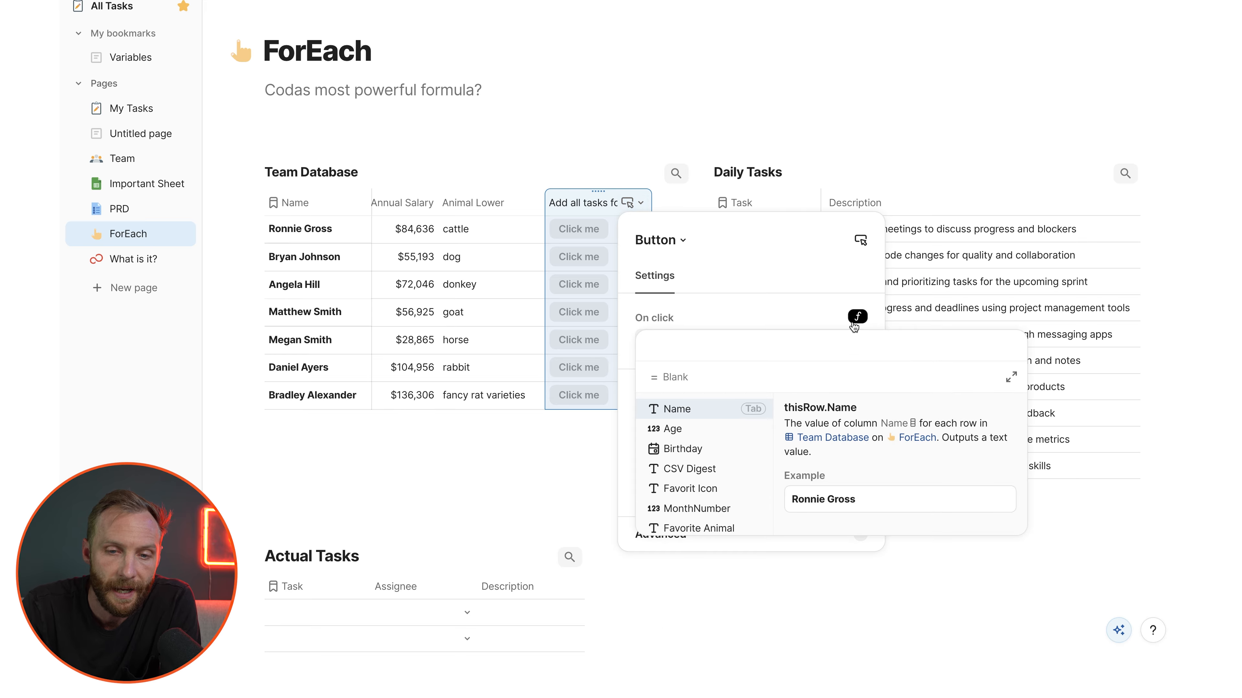
pyautogui.write('Daily Tasks')
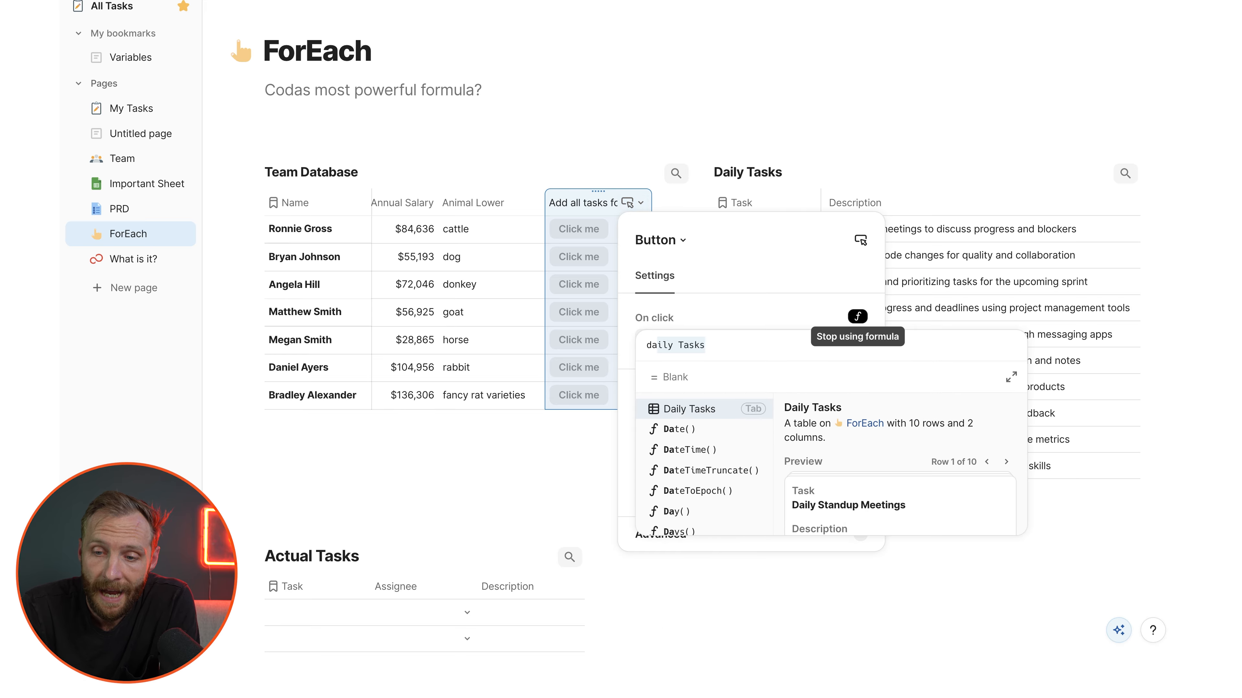
pyautogui.press('Tab')
pyautogui.write('.ForEach()')
pyautogui.press('Tab')
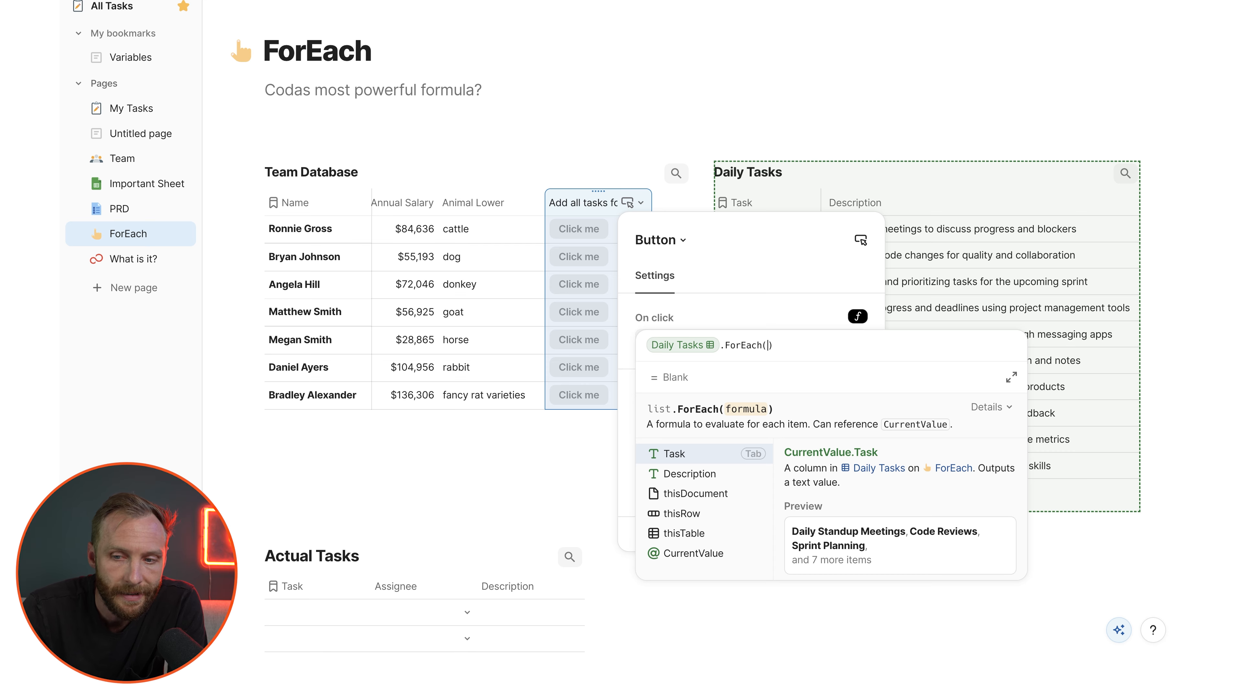
pyautogui.click(981, 259)
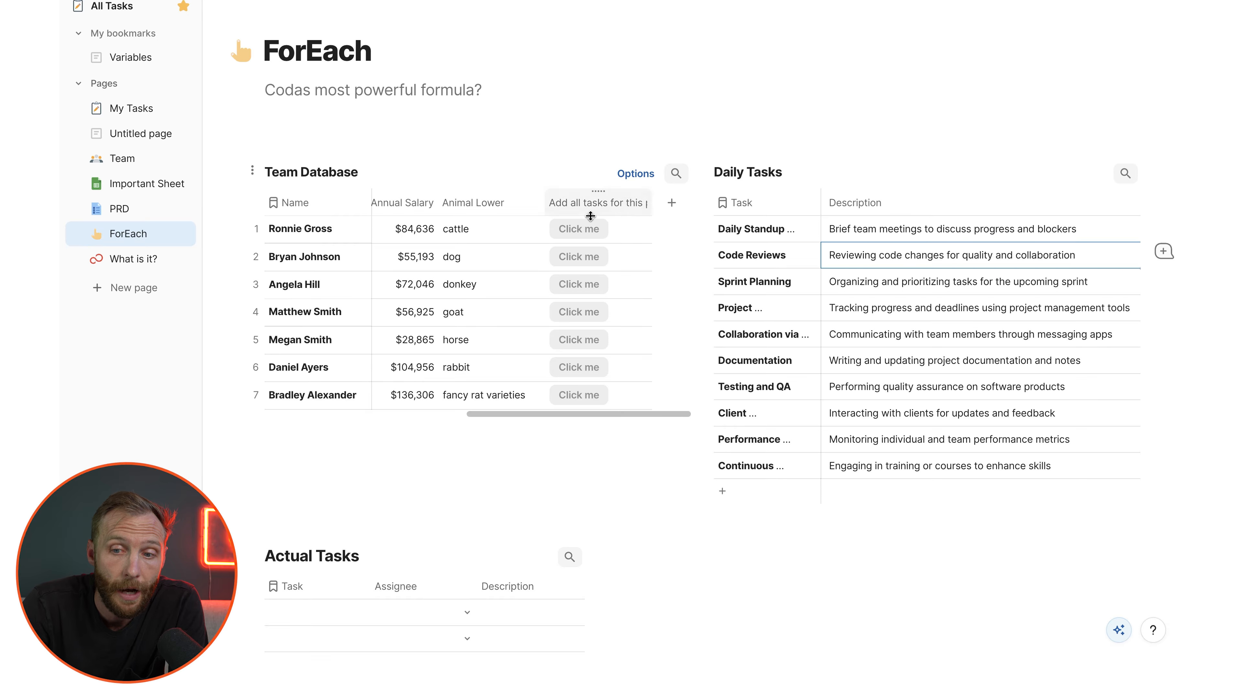
# Step: Extend the button's on-click formula with an AddRow call inside ForEach that targets the Actual Tasks table
pyautogui.click(628, 202)
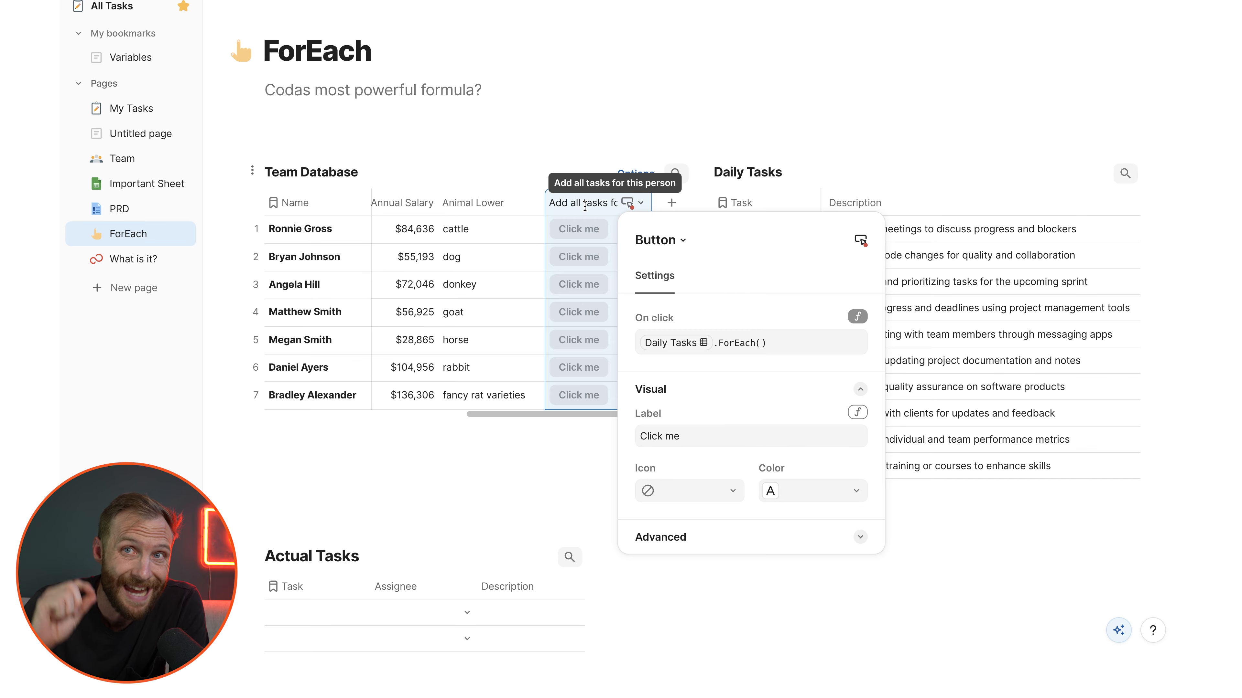
pyautogui.click(748, 342)
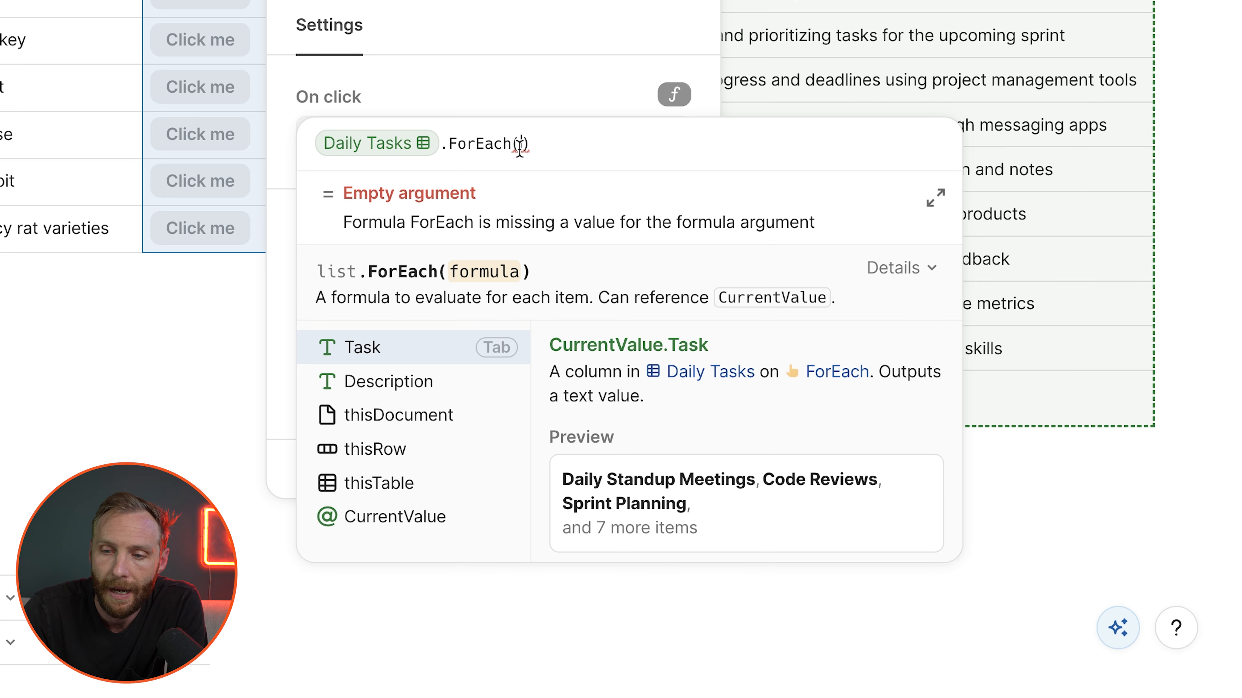
pyautogui.write('addrow(')
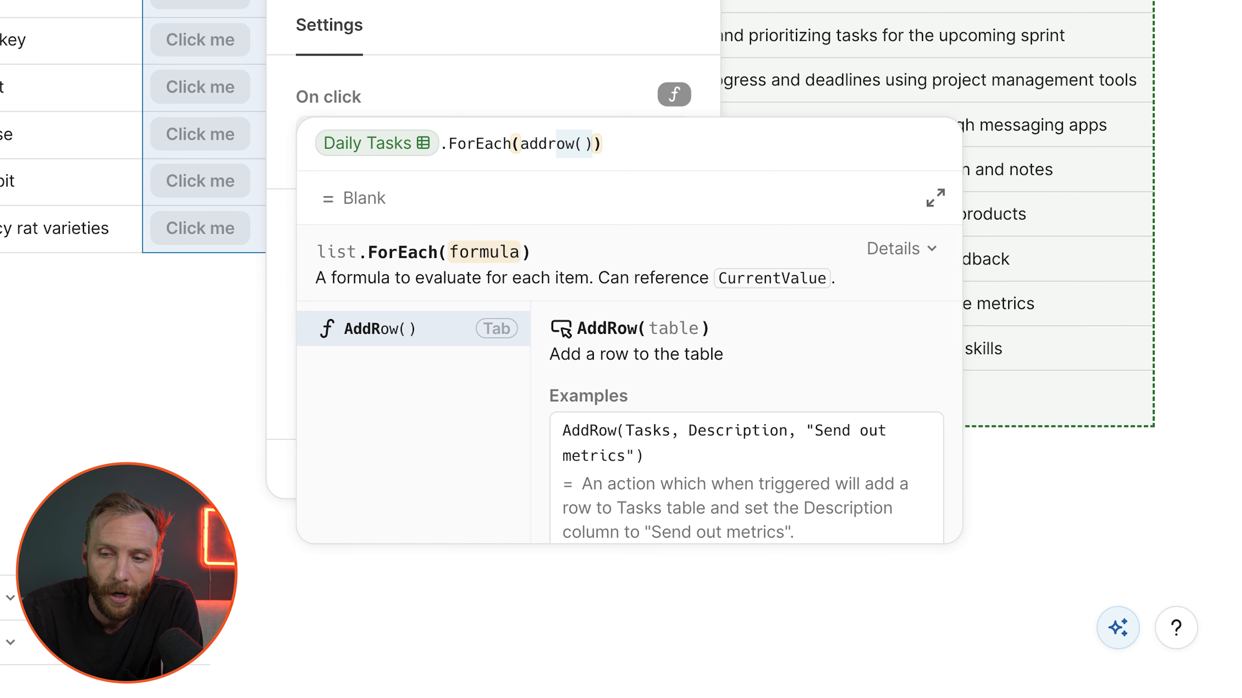
pyautogui.press('Tab')
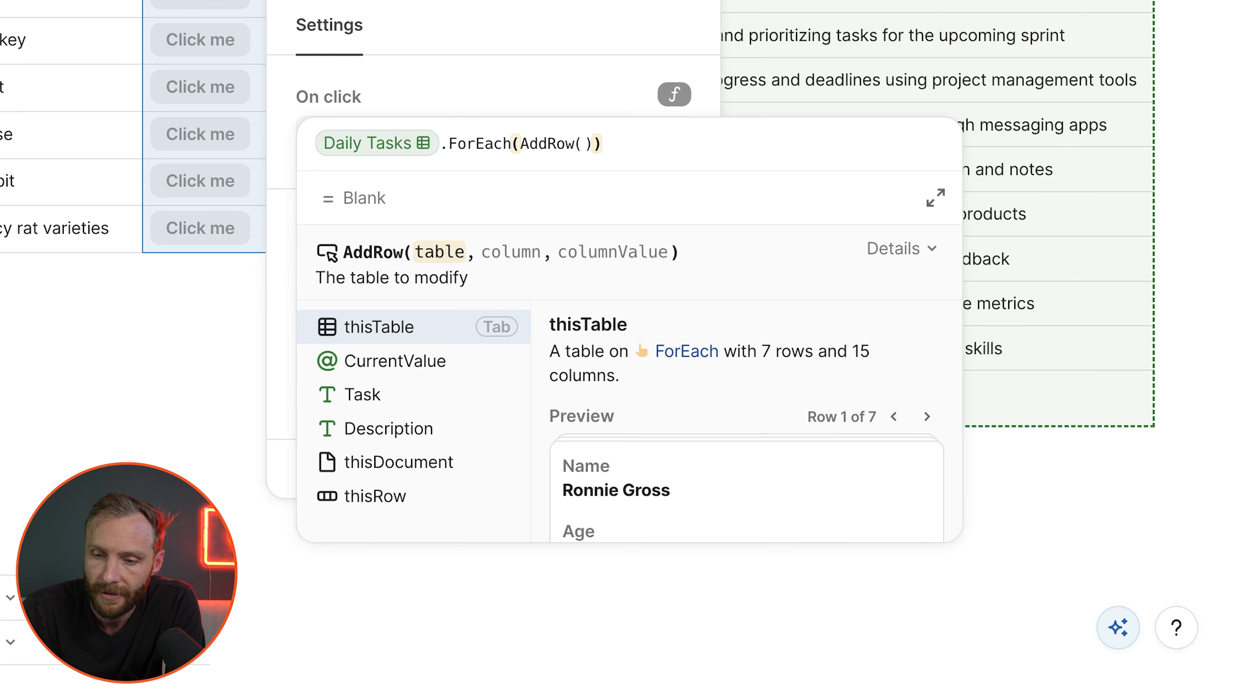
pyautogui.write('actual Tasks')
pyautogui.press('Tab')
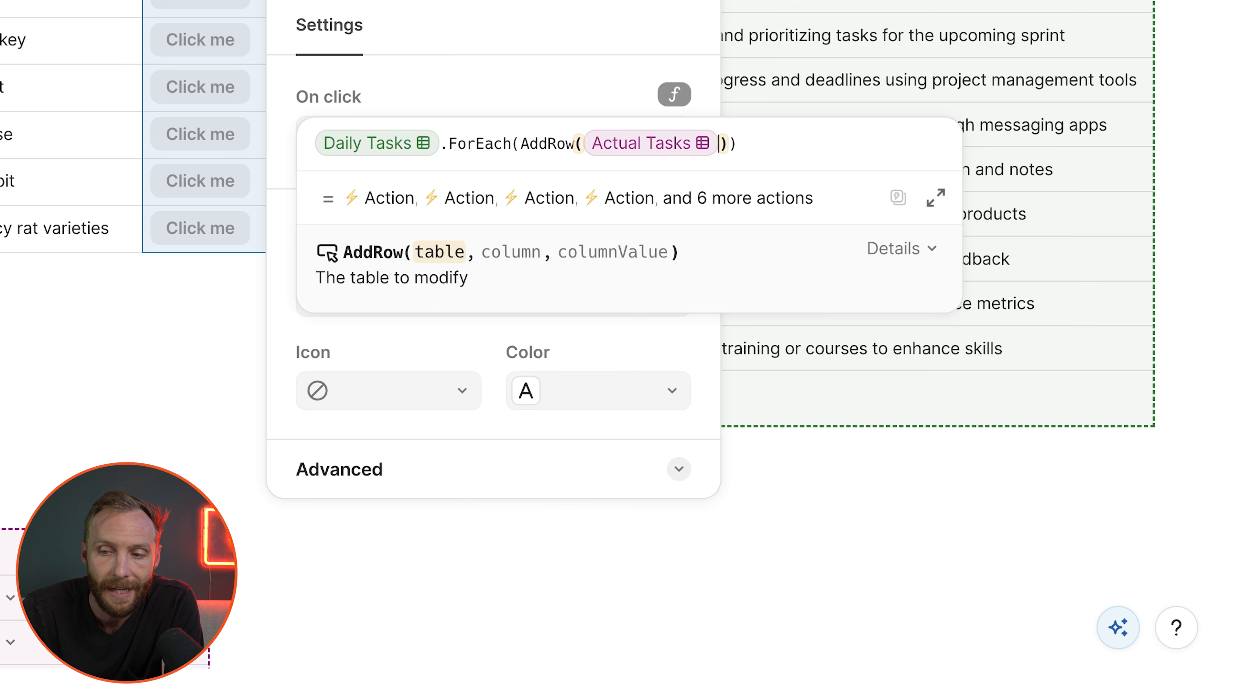
# Step: In the AddRow call, set the Actual Tasks.Task column to CurrentValue.Task
pyautogui.write(',Task')
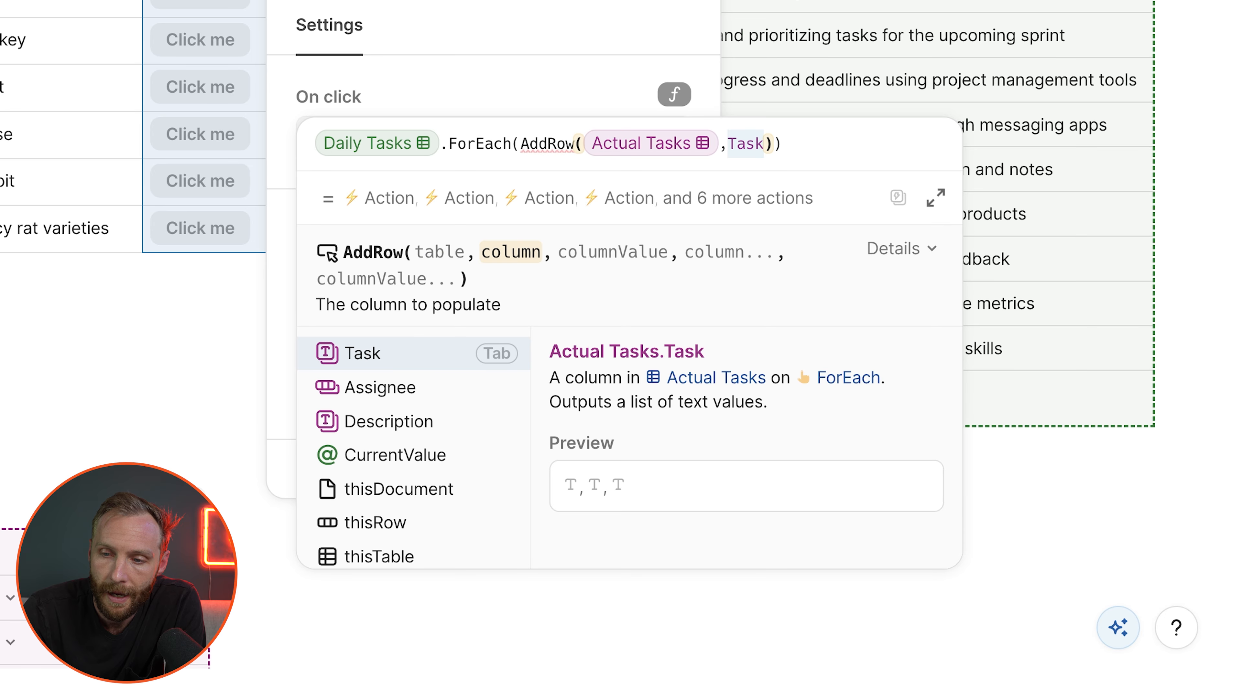
pyautogui.press('Tab')
pyautogui.write(',currentValue')
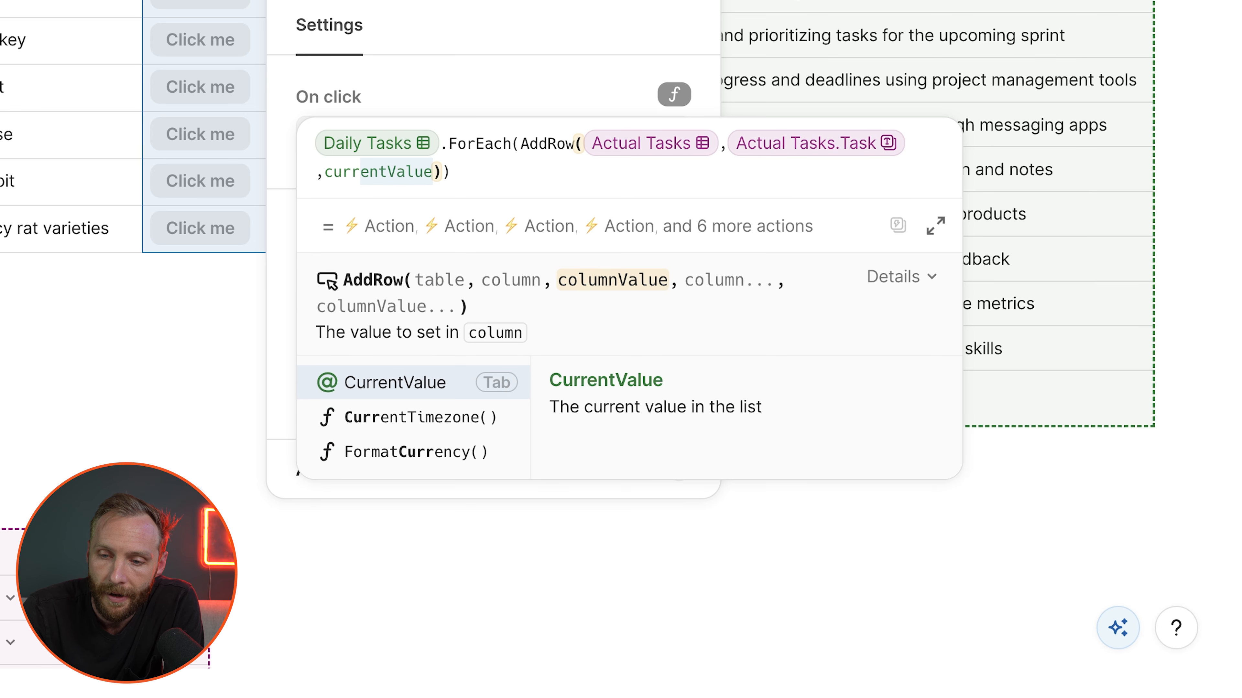
pyautogui.press('Tab')
pyautogui.write('.')
pyautogui.press('Tab')
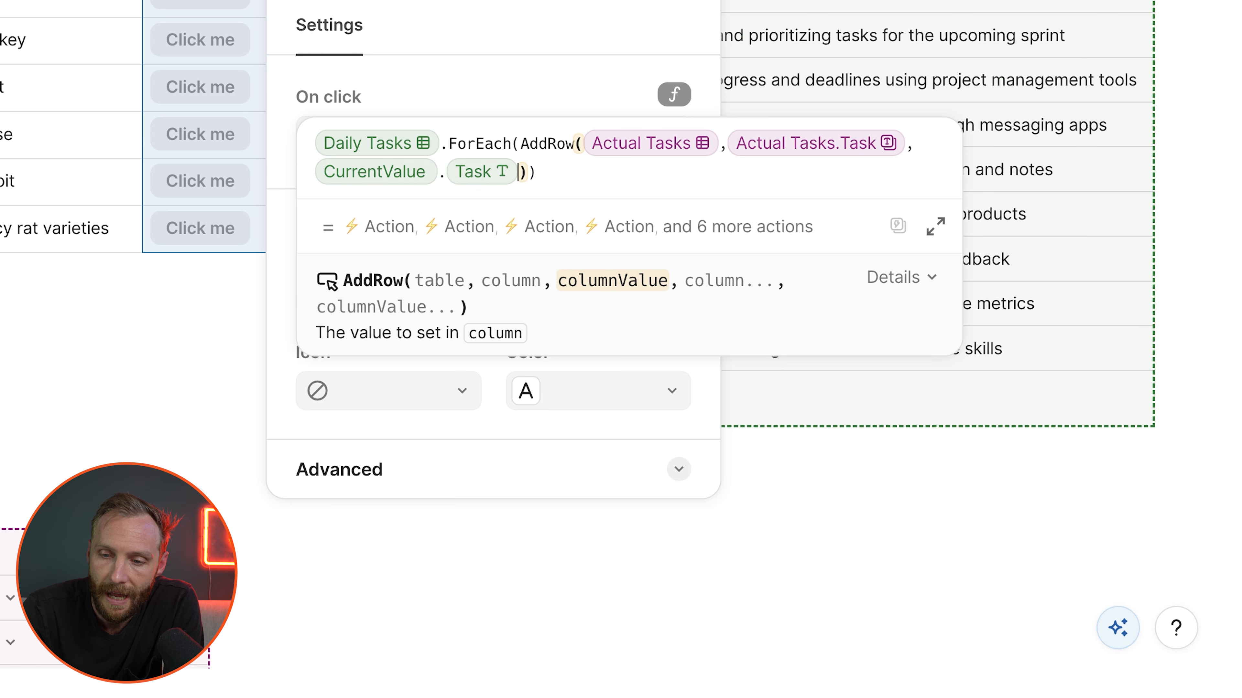
# Step: Add the Actual Tasks.Assignee column to the AddRow call with thisRow as its value, and close the button settings
pyautogui.write(',Task')
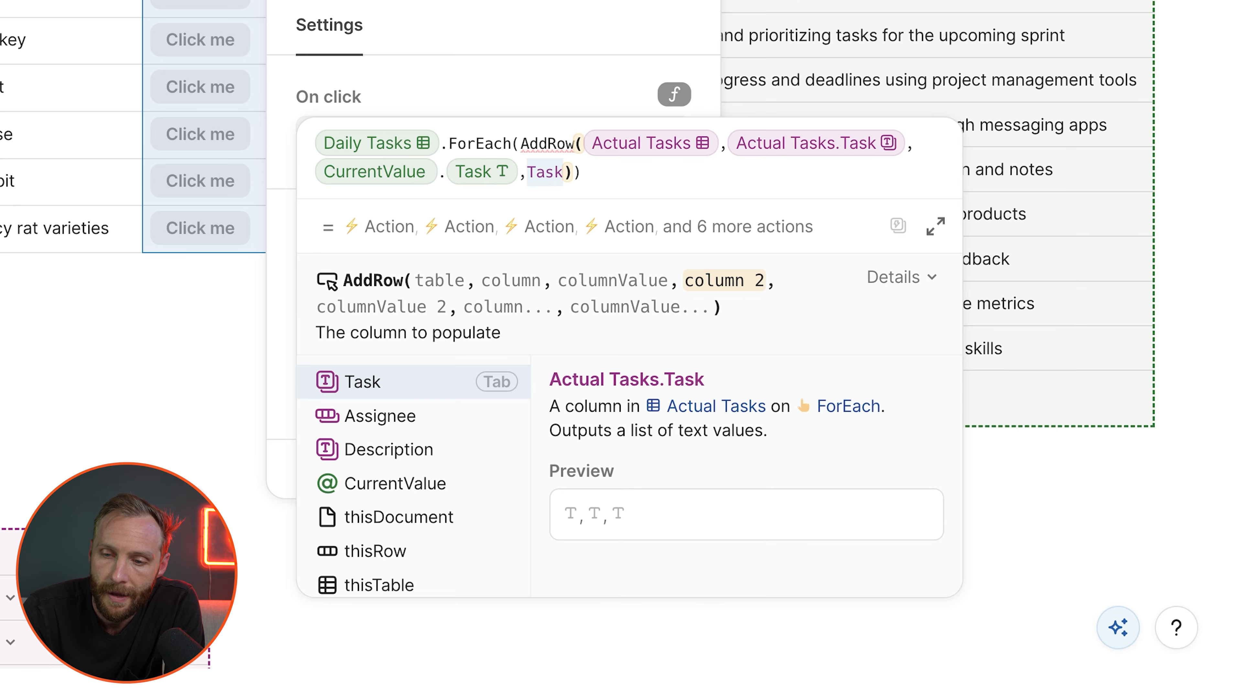
pyautogui.press('BackSpace')
pyautogui.press('BackSpace')
pyautogui.press('BackSpace')
pyautogui.press('BackSpace')
pyautogui.write('assignee')
pyautogui.press('Tab')
pyautogui.write(',thisrow')
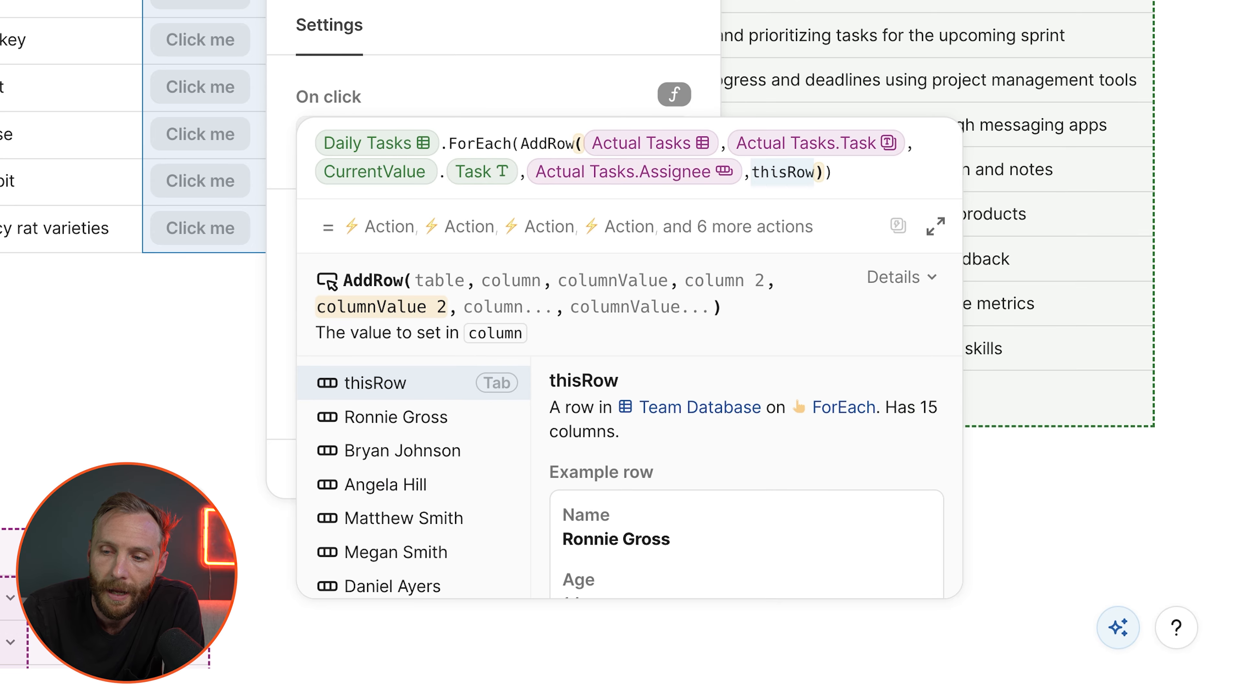
pyautogui.press('Tab')
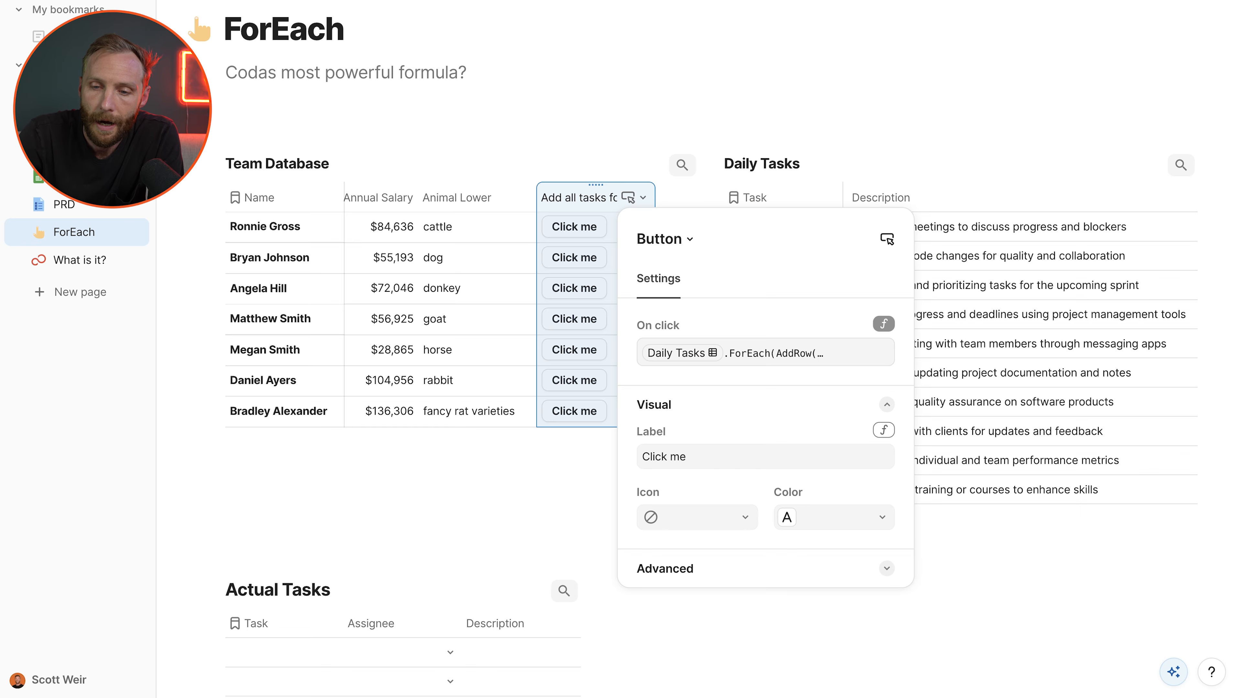
pyautogui.click(513, 369)
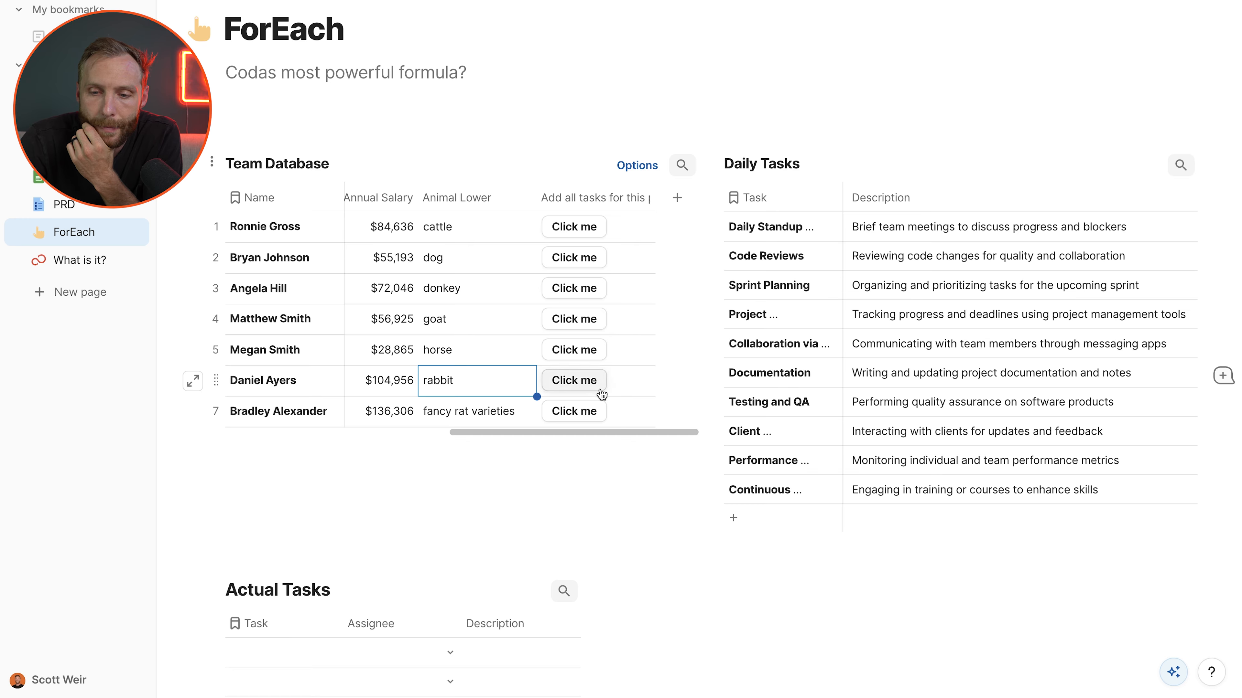
# Step: Delete the three blank rows from the Actual Tasks table
pyautogui.click(636, 392)
pyautogui.scroll(-5, 636, 391)
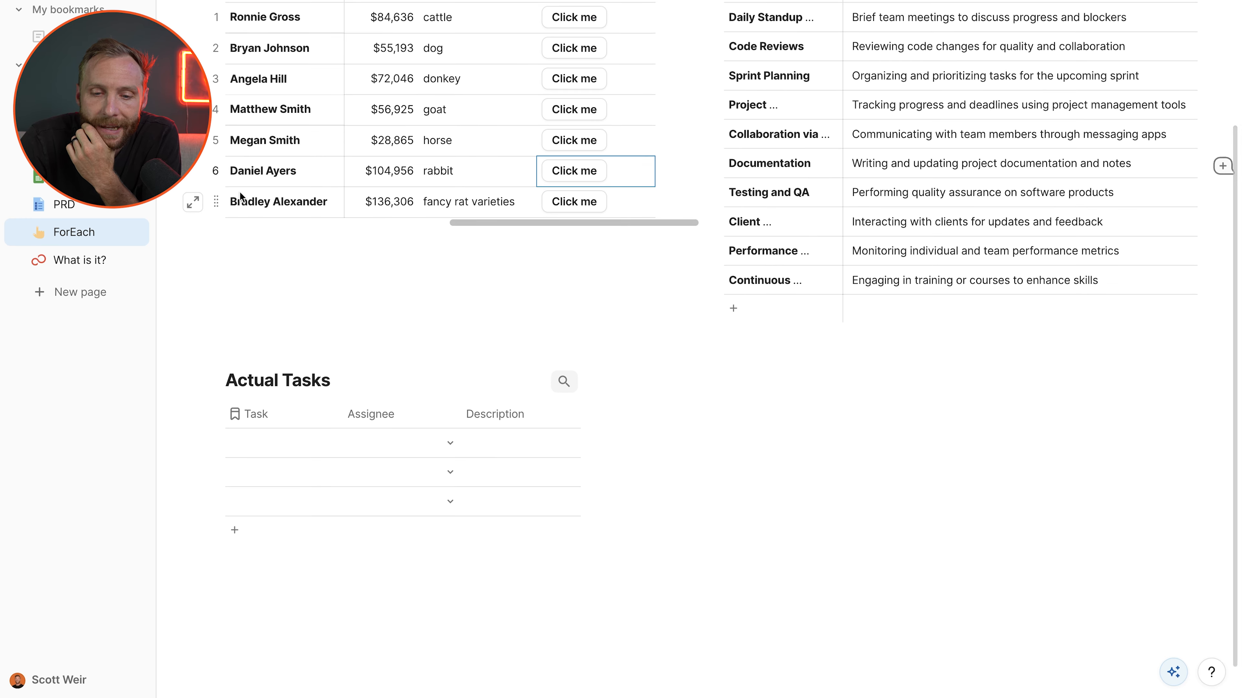
pyautogui.scroll(1, 748, 49)
pyautogui.moveTo(747, 73); pyautogui.dragTo(756, 337)
pyautogui.moveTo(272, 492); pyautogui.dragTo(438, 507)
pyautogui.click(411, 525)
pyautogui.click(218, 501)
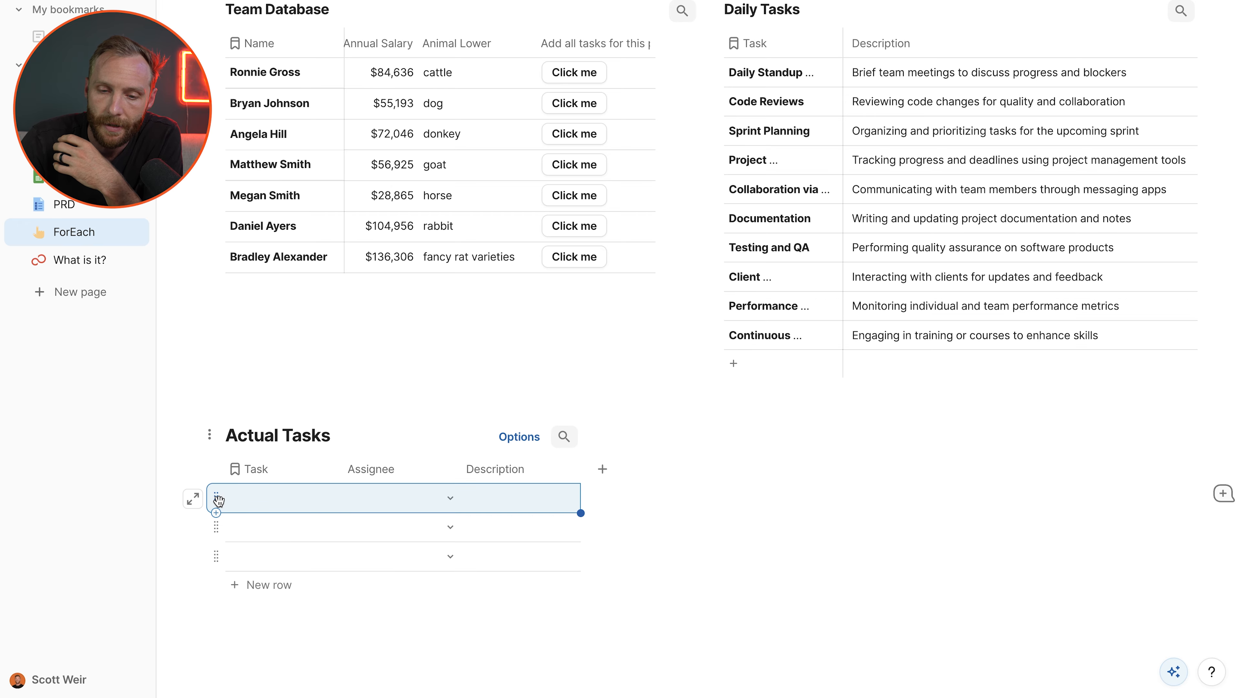
pyautogui.press('BackSpace')
pyautogui.press('BackSpace')
pyautogui.press('BackSpace')
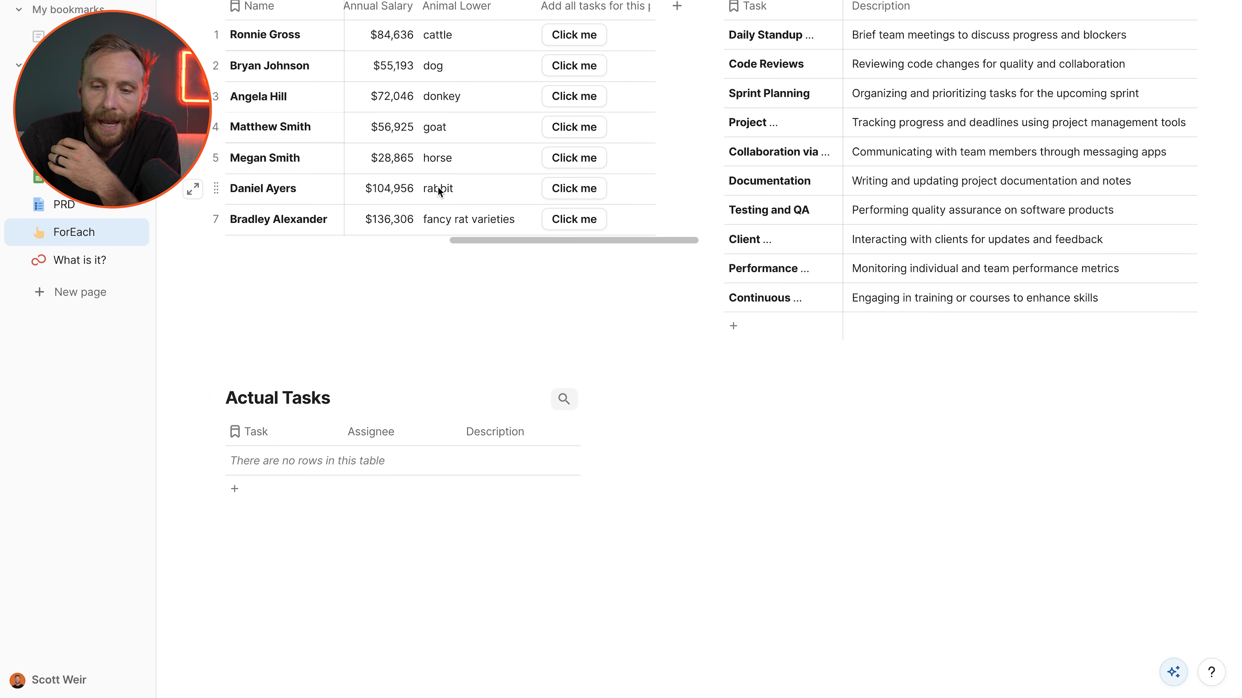
# Step: Run the "Add all tasks for this person" button for the last person in Team Database and review the Actual Tasks rows
pyautogui.click(569, 222)
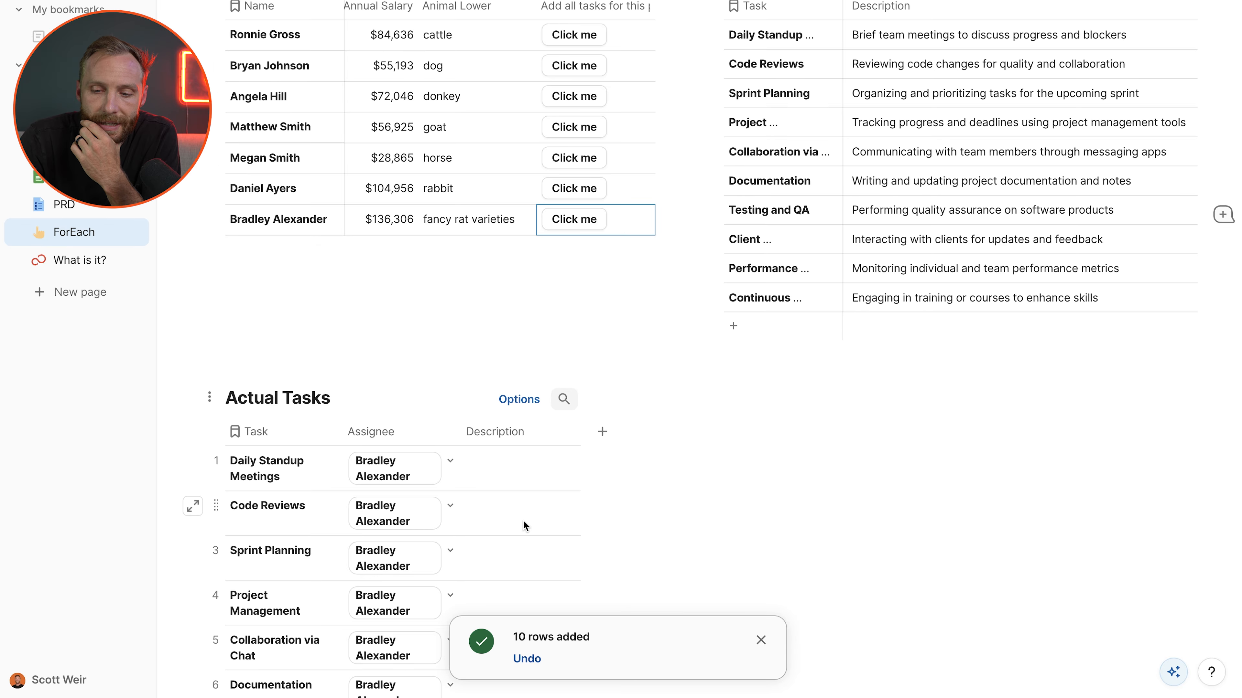
pyautogui.scroll(-1, 523, 520)
pyautogui.scroll(-5, 506, 565)
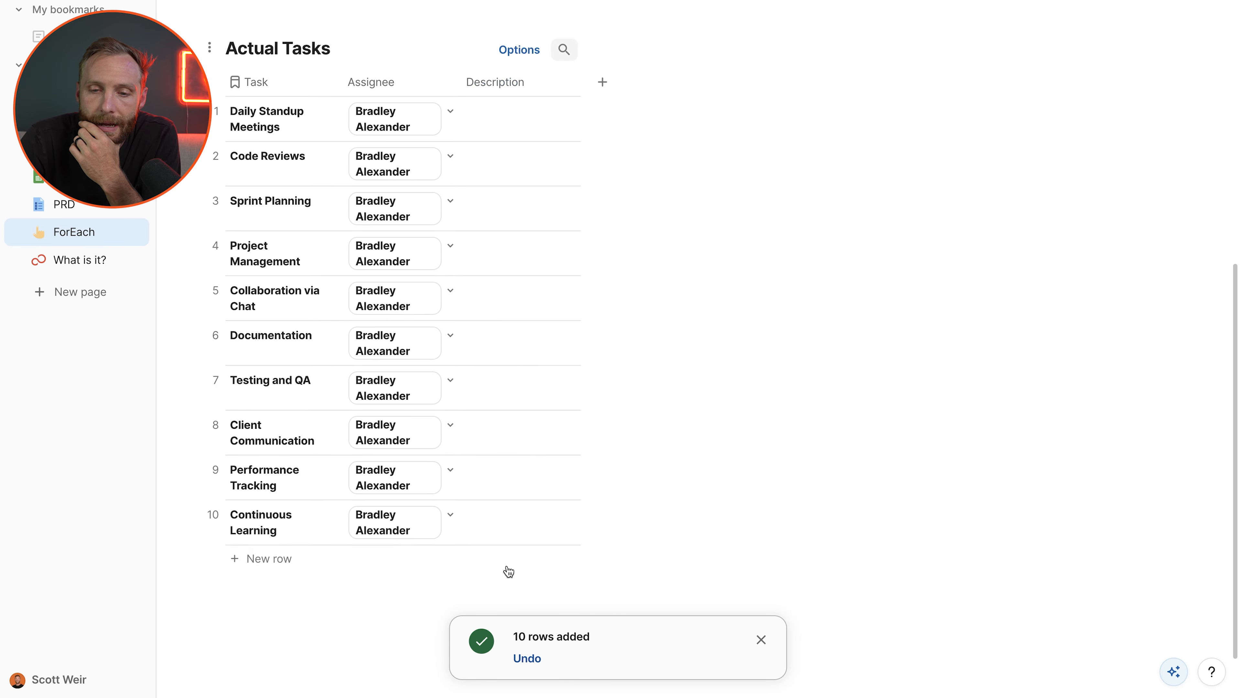
# Step: Widen the Assignee column in the Actual Tasks table so each full name fits on one line
pyautogui.moveTo(462, 94); pyautogui.dragTo(532, 78)
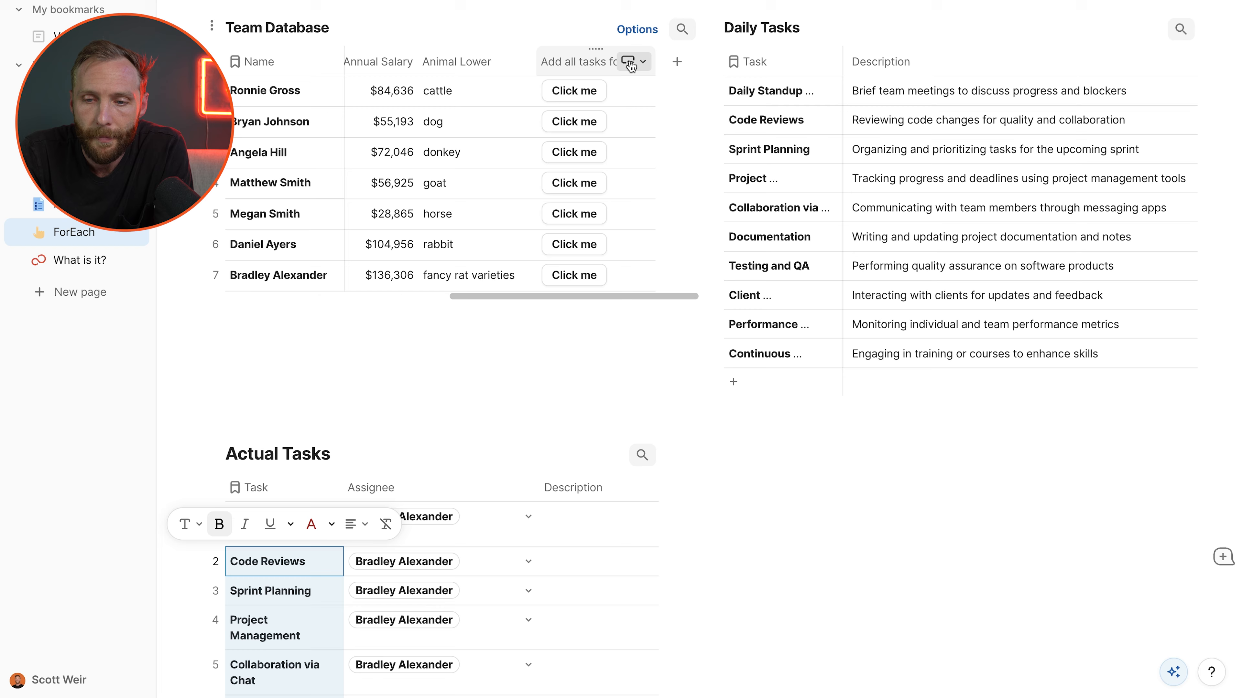
pyautogui.click(633, 61)
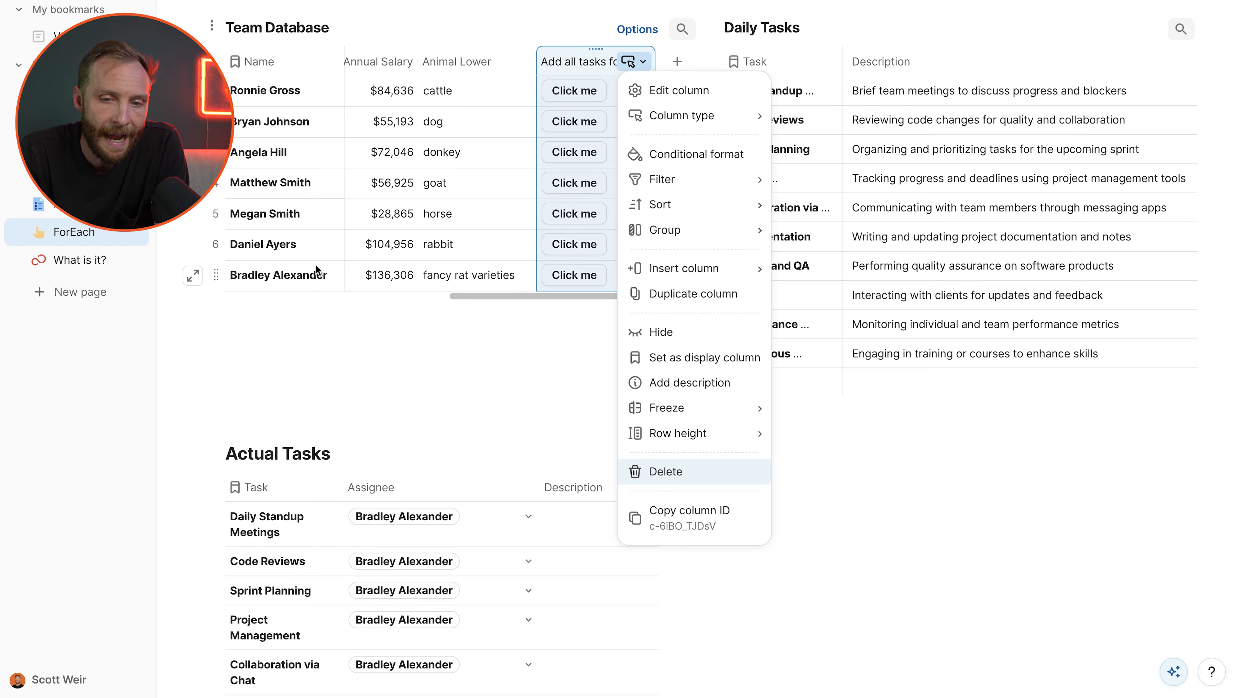
pyautogui.click(313, 275)
pyautogui.moveTo(274, 523); pyautogui.dragTo(284, 622)
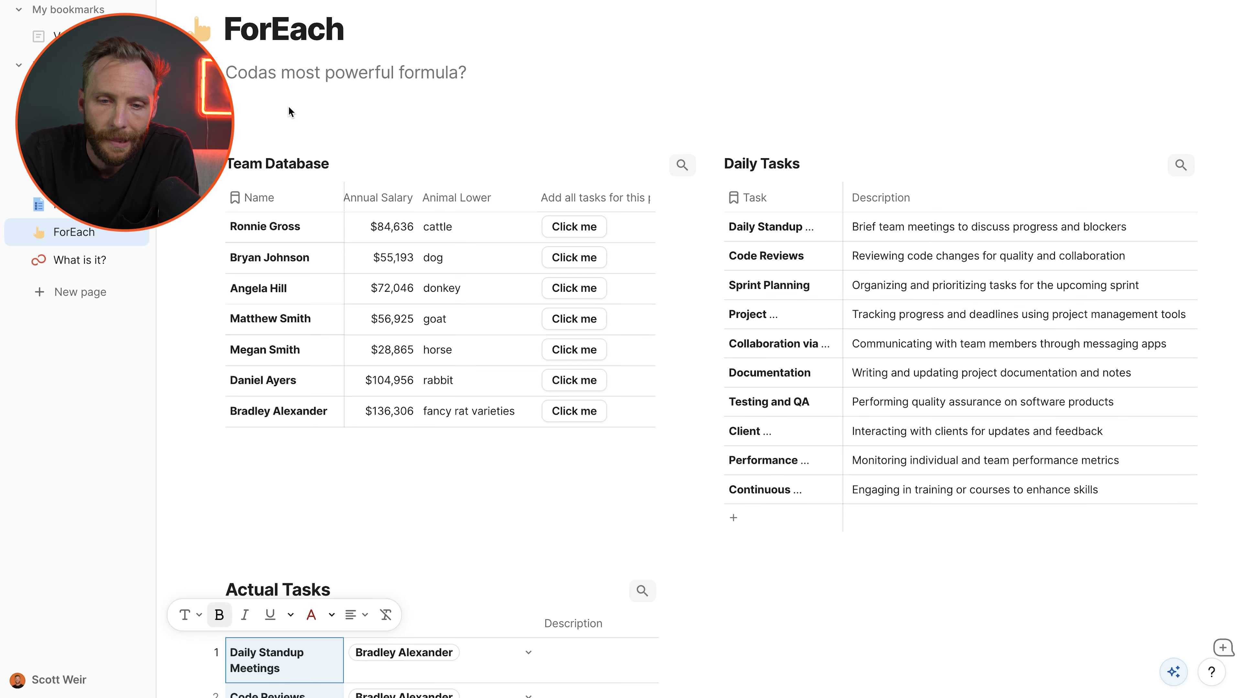
pyautogui.moveTo(273, 221); pyautogui.dragTo(276, 290)
# Step: Delete all ten task rows from the Actual Tasks table
pyautogui.scroll(-7, 288, 430)
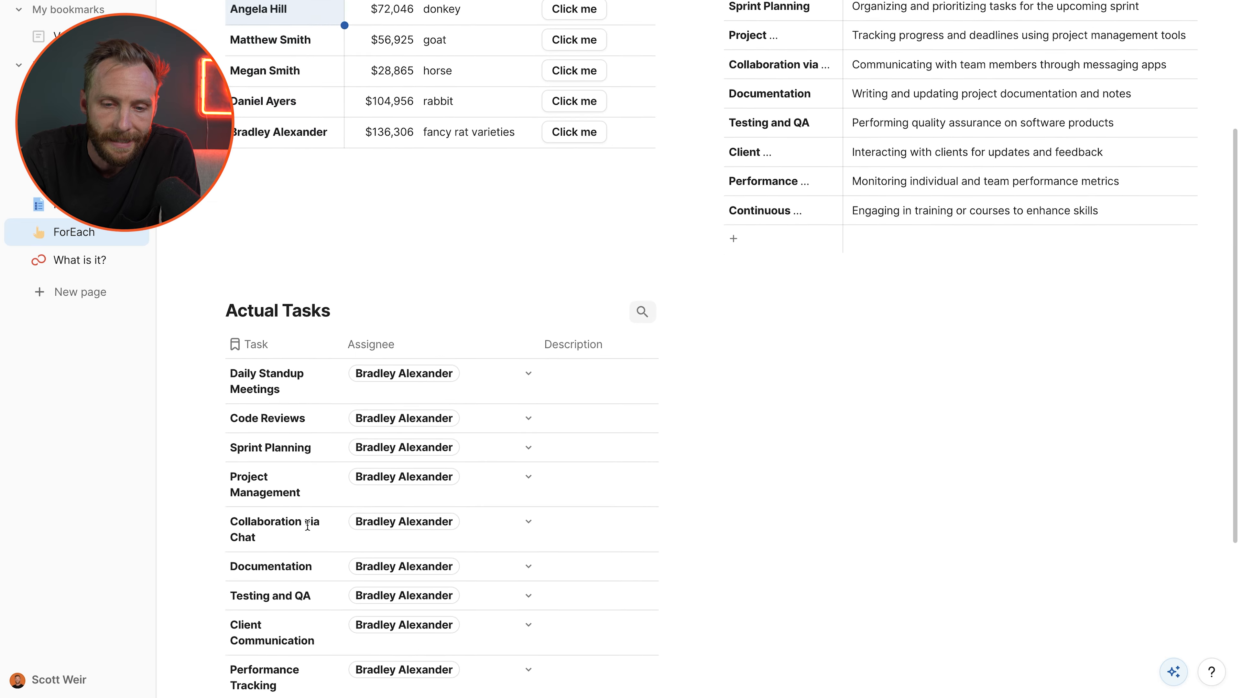
pyautogui.click(216, 285)
pyautogui.press('BackSpace')
pyautogui.press('BackSpace')
pyautogui.press('BackSpace')
pyautogui.press('BackSpace')
pyautogui.press('BackSpace')
pyautogui.press('BackSpace')
pyautogui.press('BackSpace')
pyautogui.press('BackSpace')
pyautogui.press('BackSpace')
pyautogui.press('BackSpace')
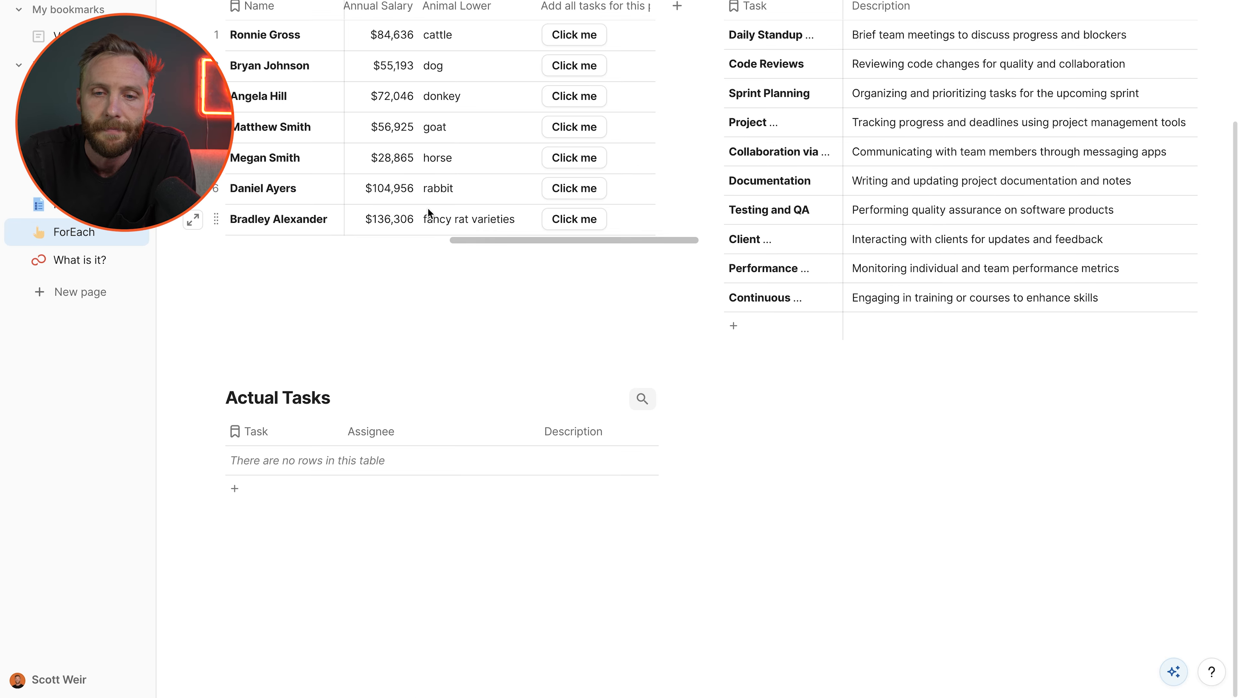
# Step: Review the first three people in Team Database against the full list of tasks in Daily Tasks
pyautogui.scroll(3, 428, 208)
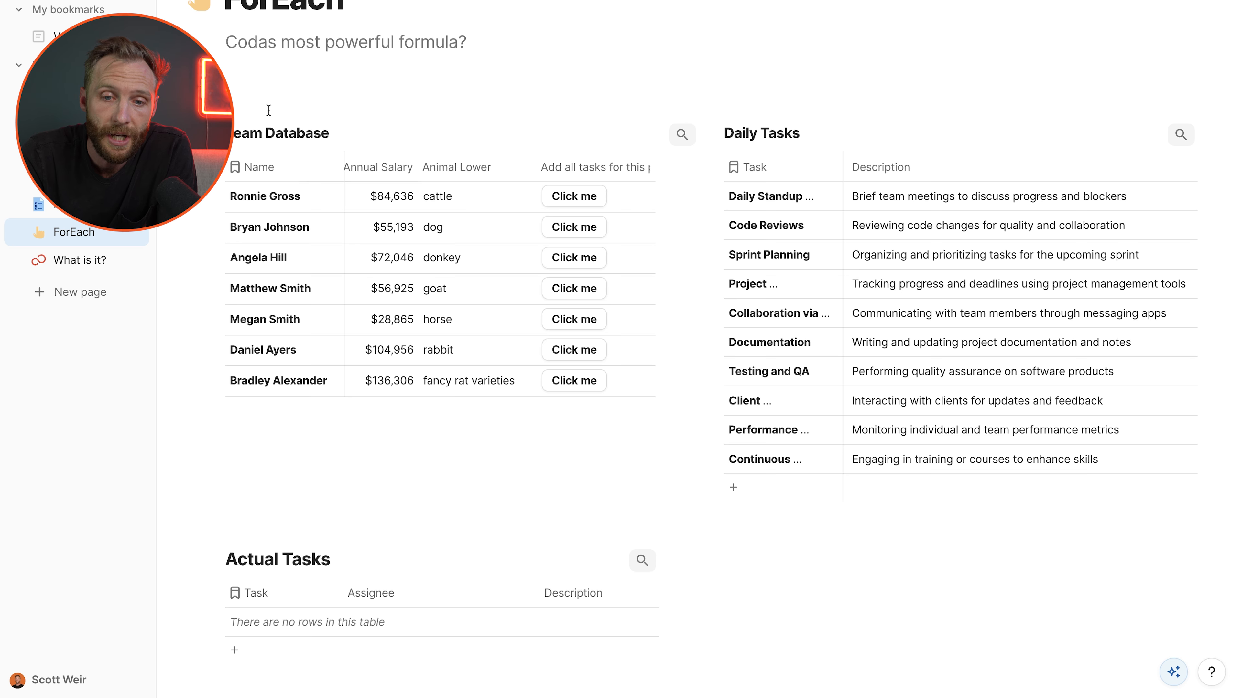
pyautogui.click(250, 195)
pyautogui.moveTo(735, 194); pyautogui.dragTo(763, 460)
pyautogui.click(308, 232)
pyautogui.moveTo(761, 200); pyautogui.dragTo(764, 397)
pyautogui.click(251, 249)
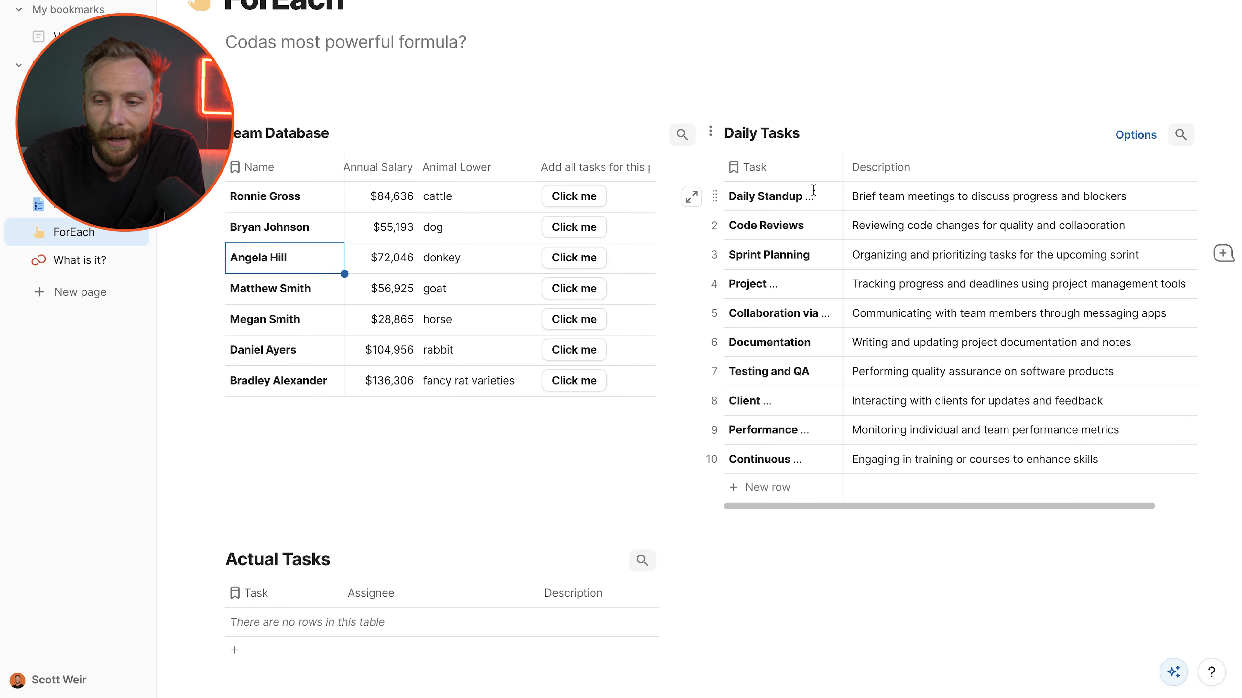
pyautogui.moveTo(763, 196); pyautogui.dragTo(825, 449)
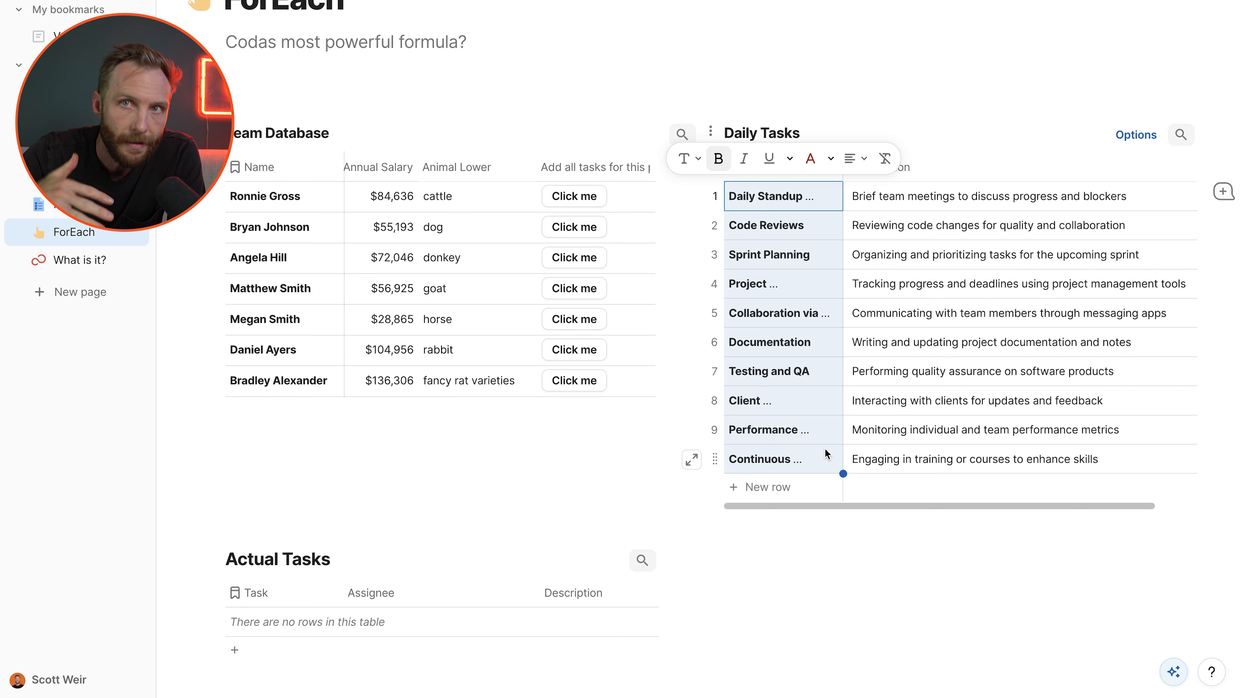
# Step: Insert a new button above the Team Database table and label it "Add all daily tasks for all users"
pyautogui.click(364, 93)
pyautogui.write('/butt')
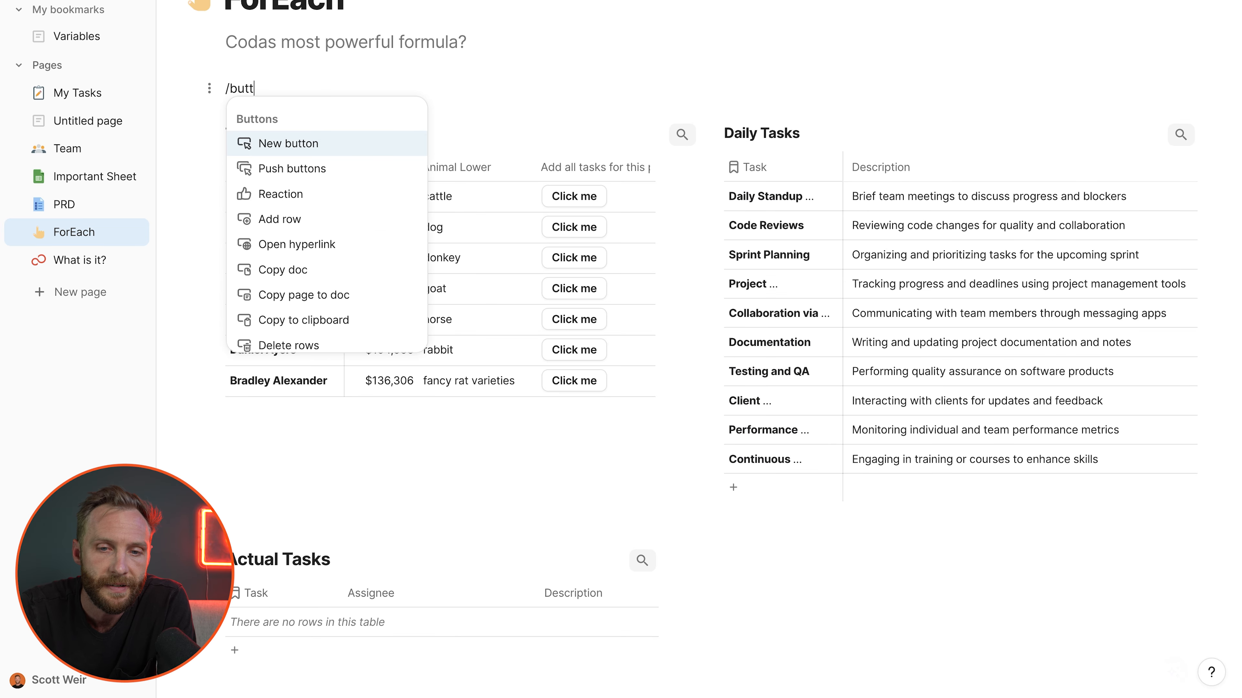
pyautogui.press('Return')
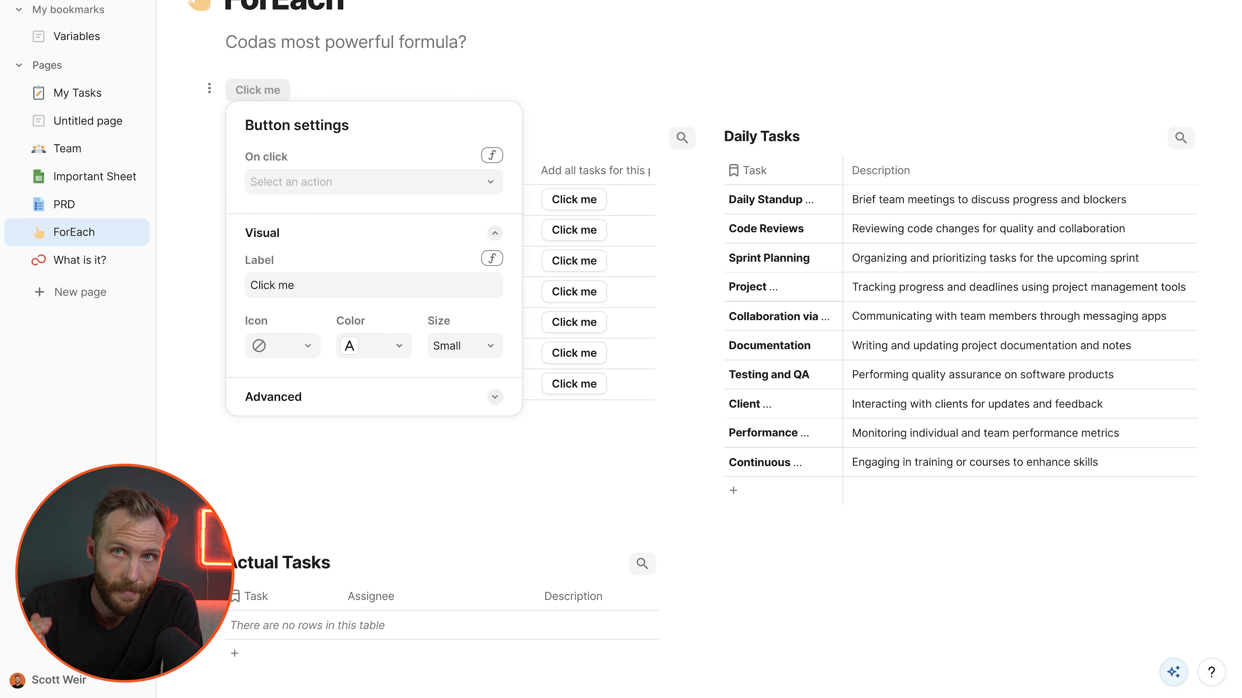
pyautogui.click(365, 83)
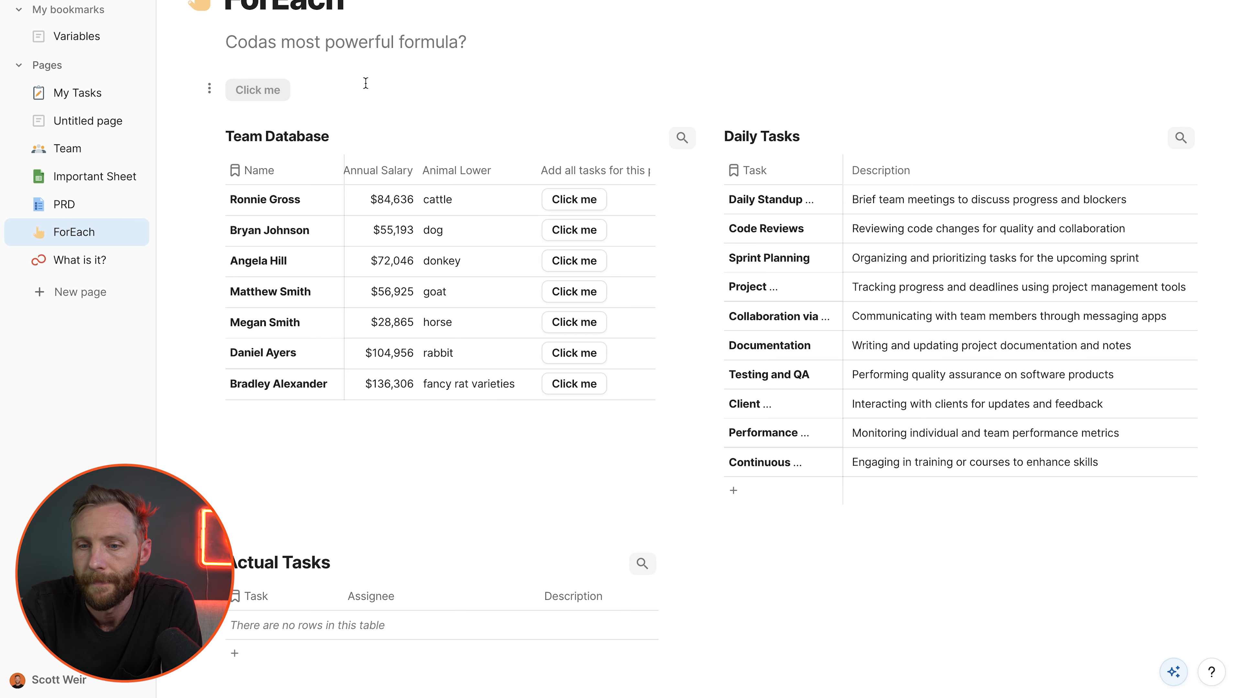
pyautogui.click(268, 93)
pyautogui.click(297, 283)
pyautogui.write('Ad')
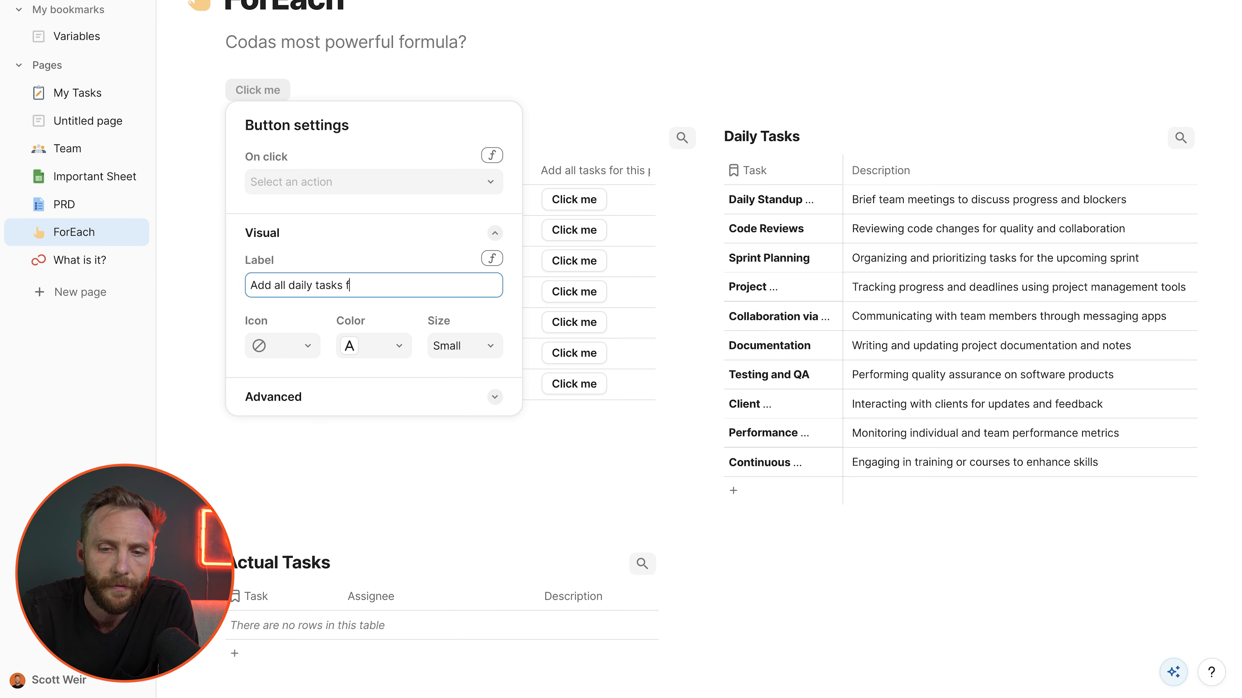
# Step: Define the button's on-click action as a formula beginning with Team Database.ForEach()
pyautogui.click(494, 182)
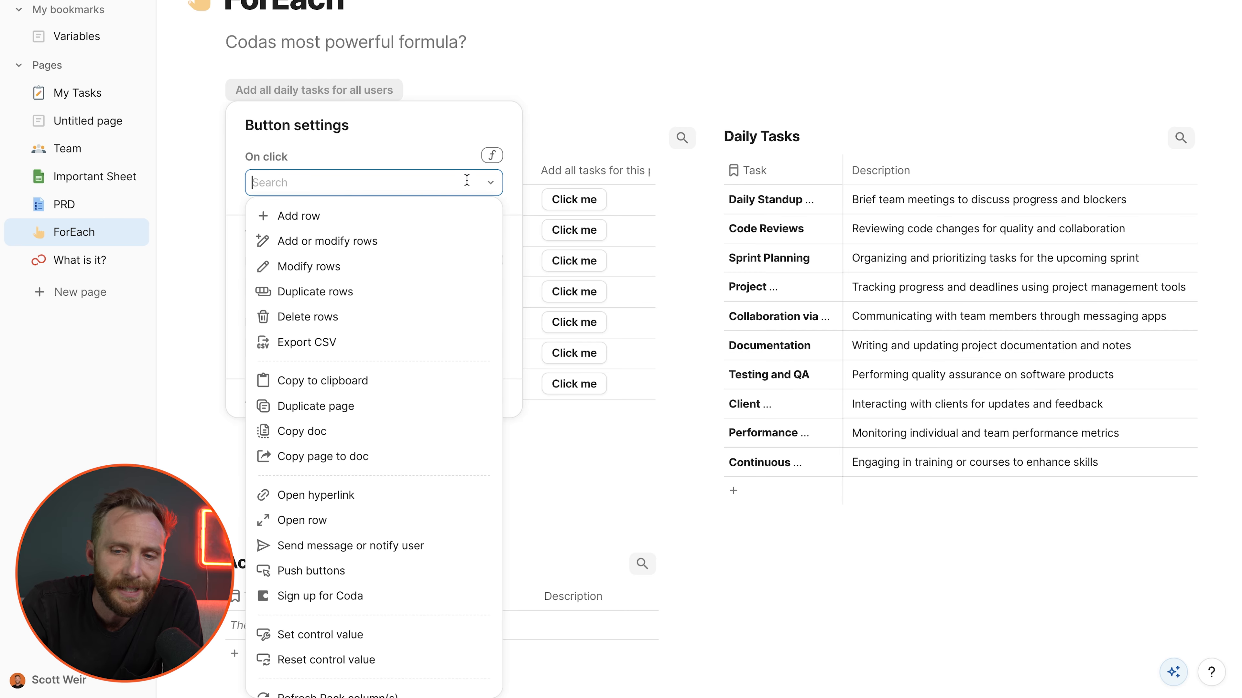
pyautogui.click(494, 156)
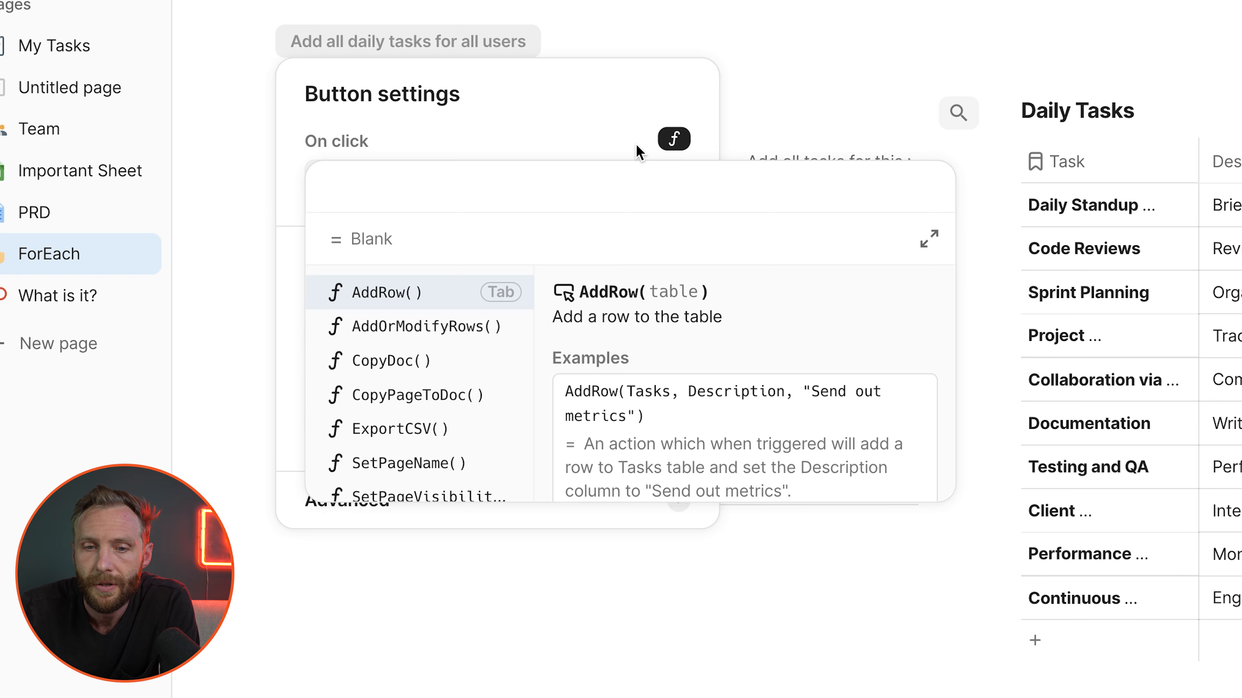
pyautogui.write('teams')
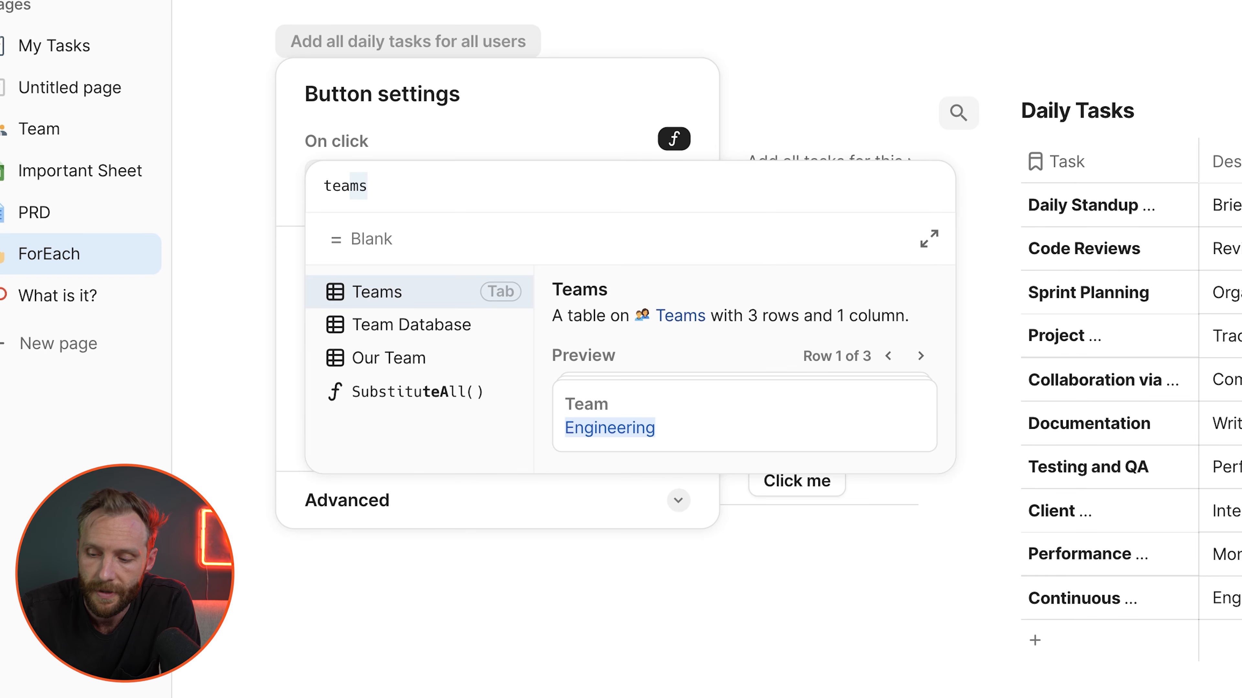
pyautogui.press('Down')
pyautogui.press('Tab')
pyautogui.write('.fo')
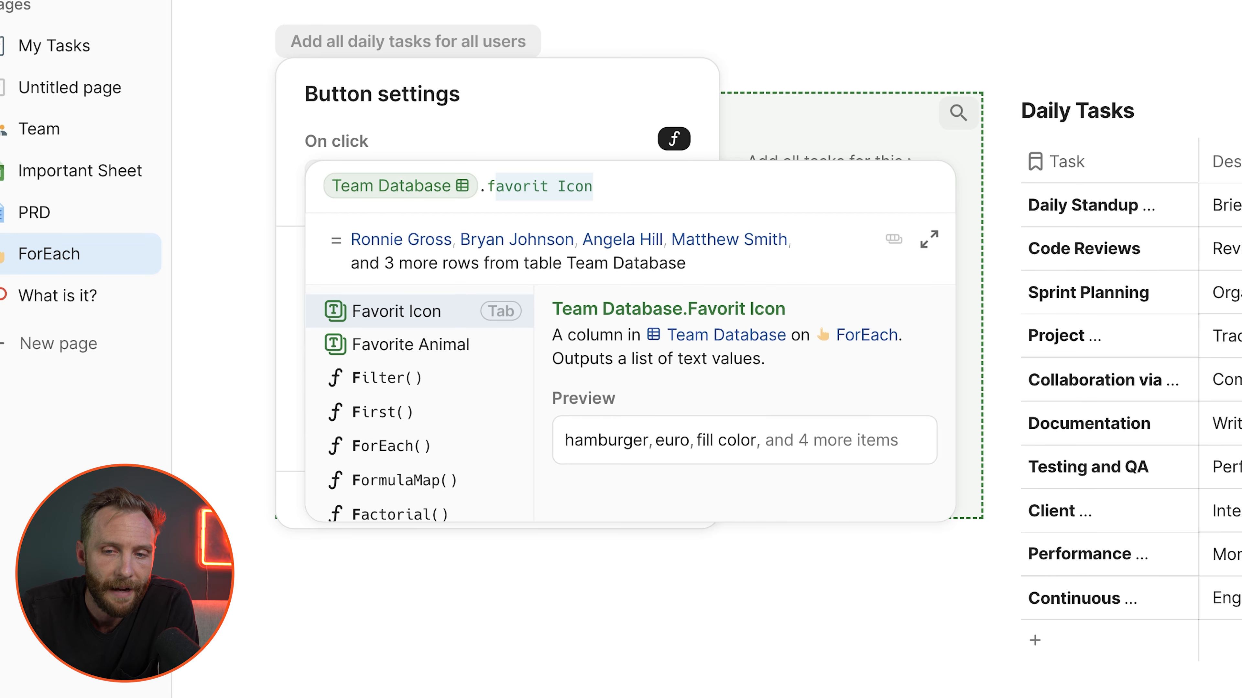
pyautogui.press('Tab')
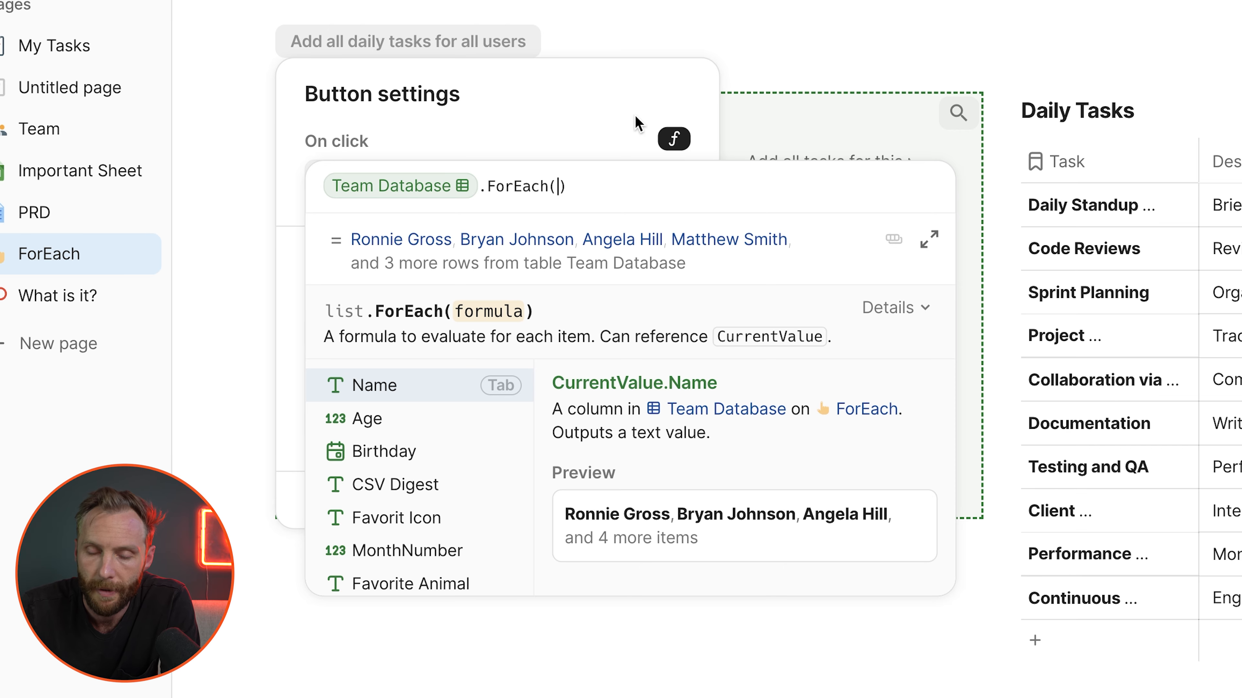
# Step: Inside the ForEach, add CurrentValue.Let() and name the value currentTeamMember
pyautogui.write('currentValue')
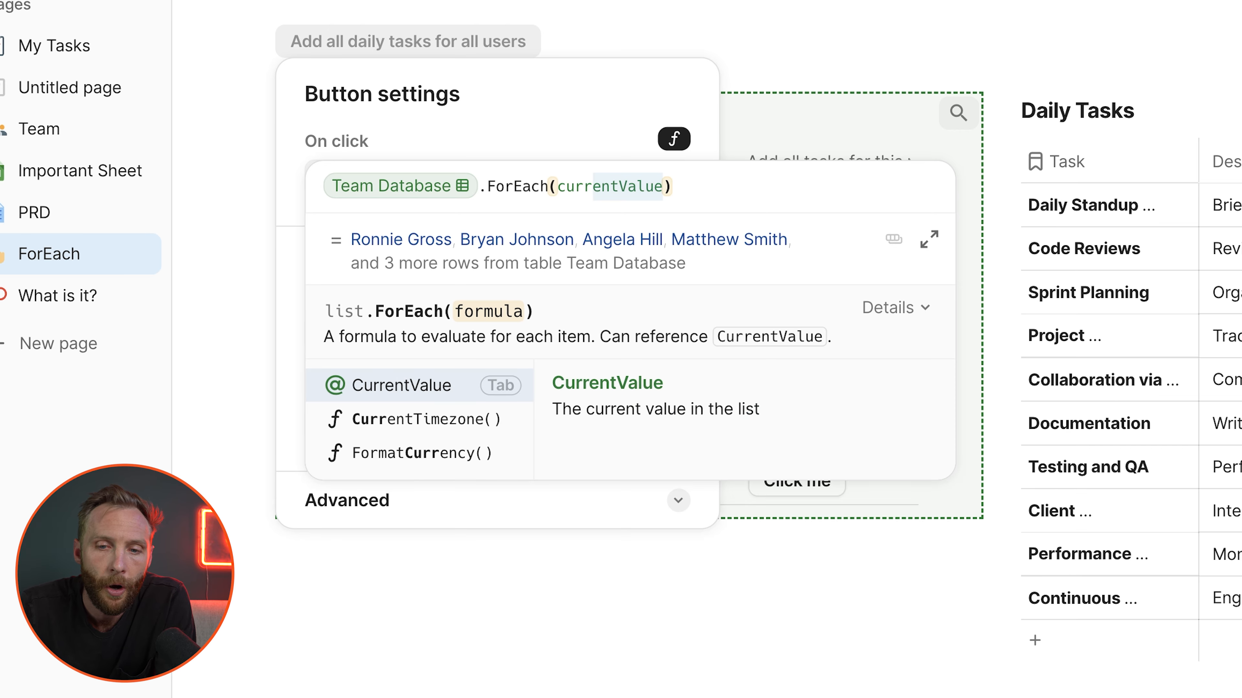
pyautogui.press('Tab')
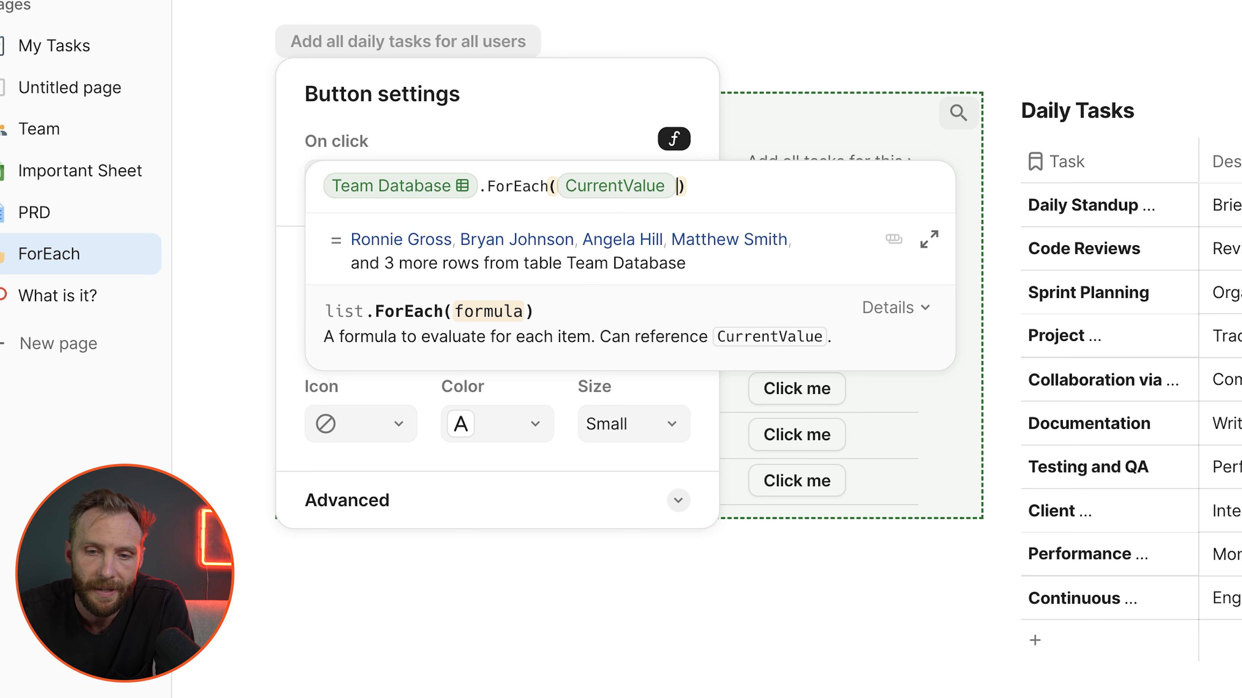
pyautogui.write('.let(,')
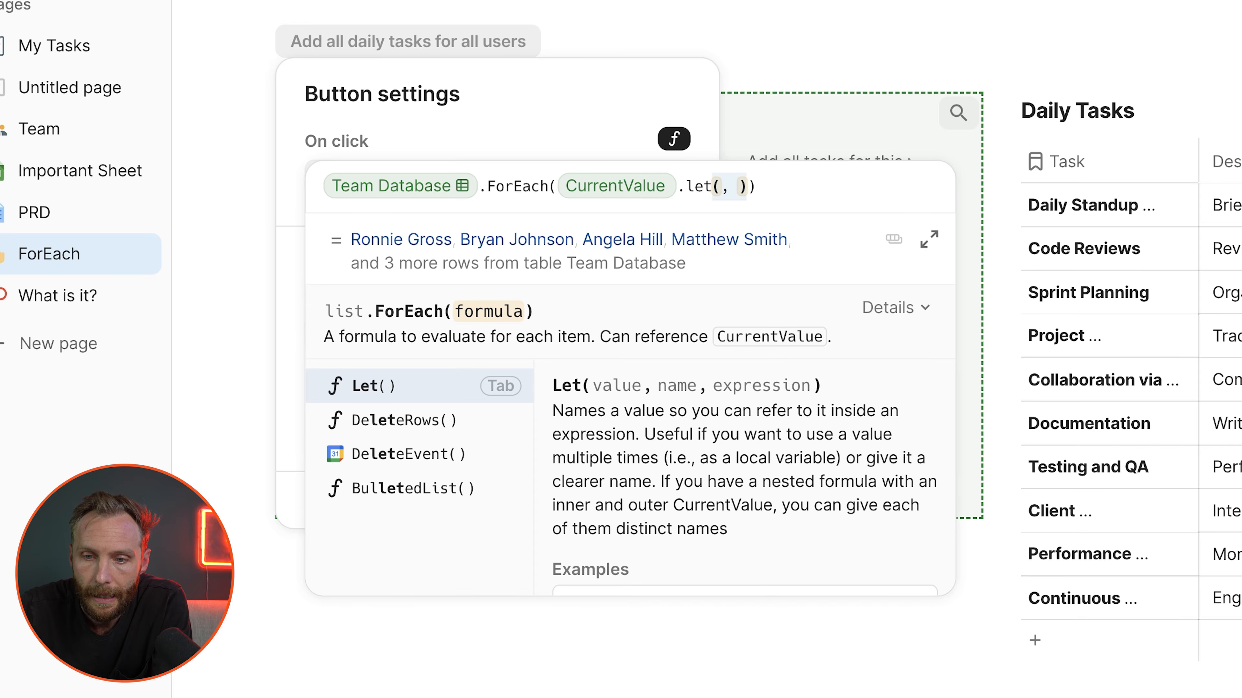
pyautogui.press('Tab')
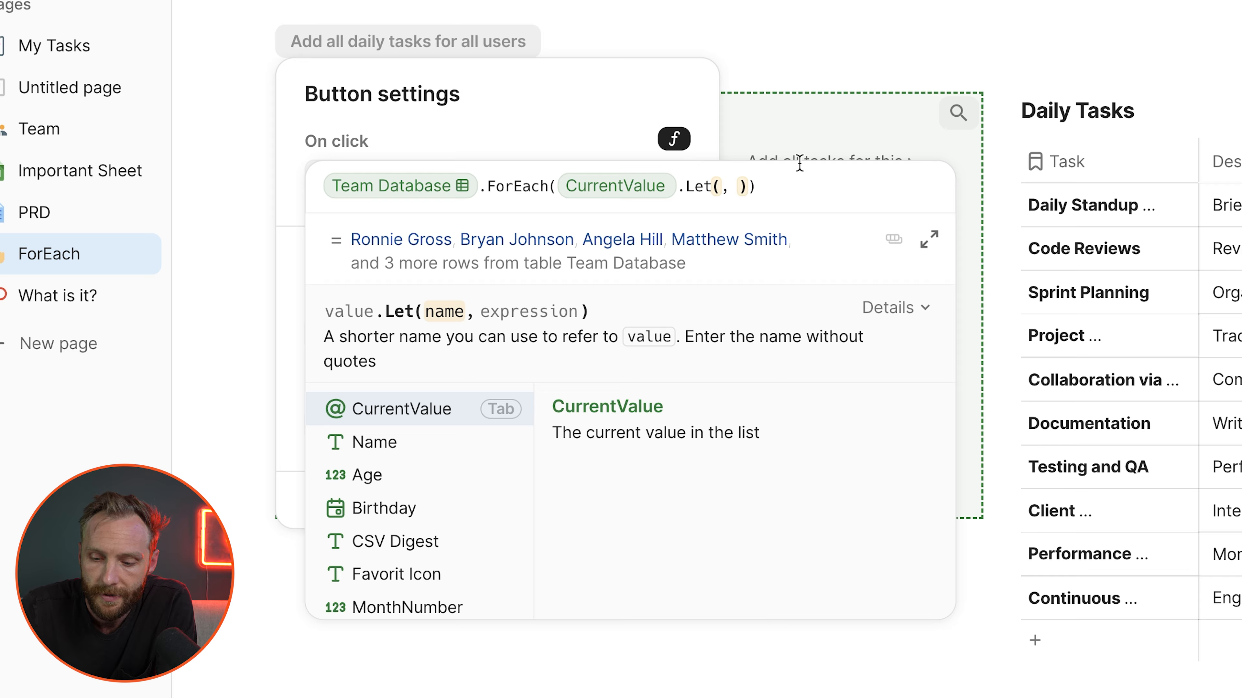
pyautogui.write('currentTEam')
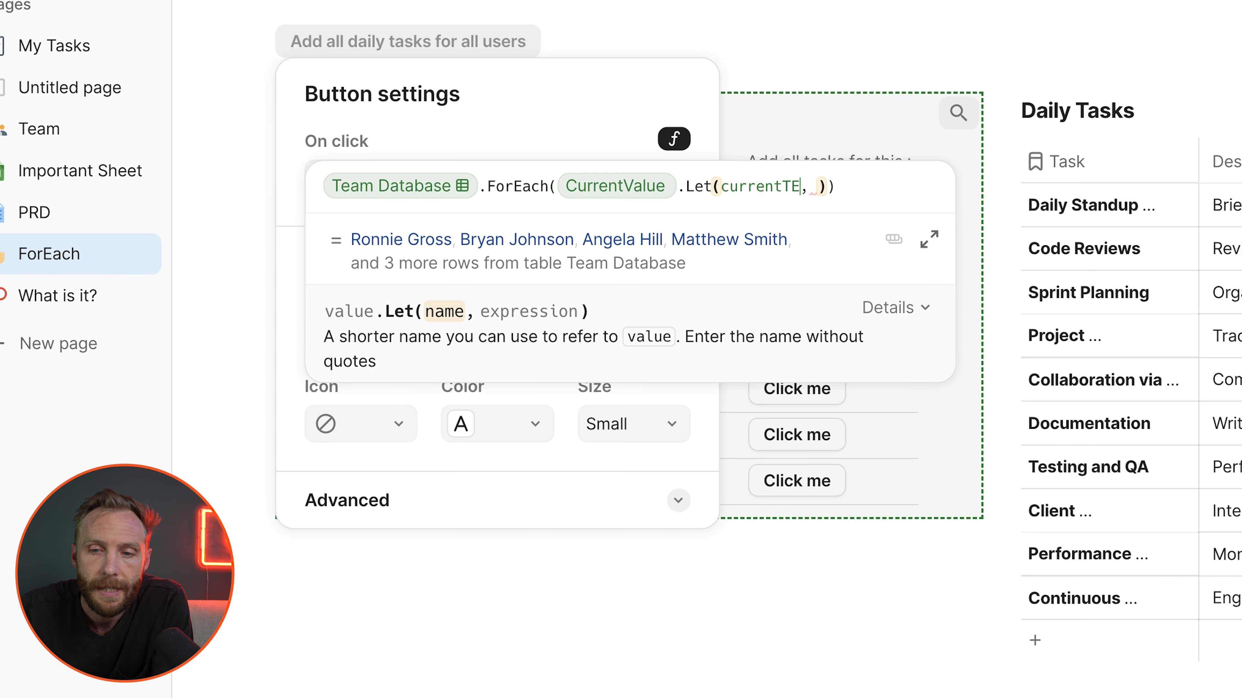
pyautogui.press('BackSpace')
pyautogui.press('BackSpace')
pyautogui.press('BackSpace')
pyautogui.write('eamMember')
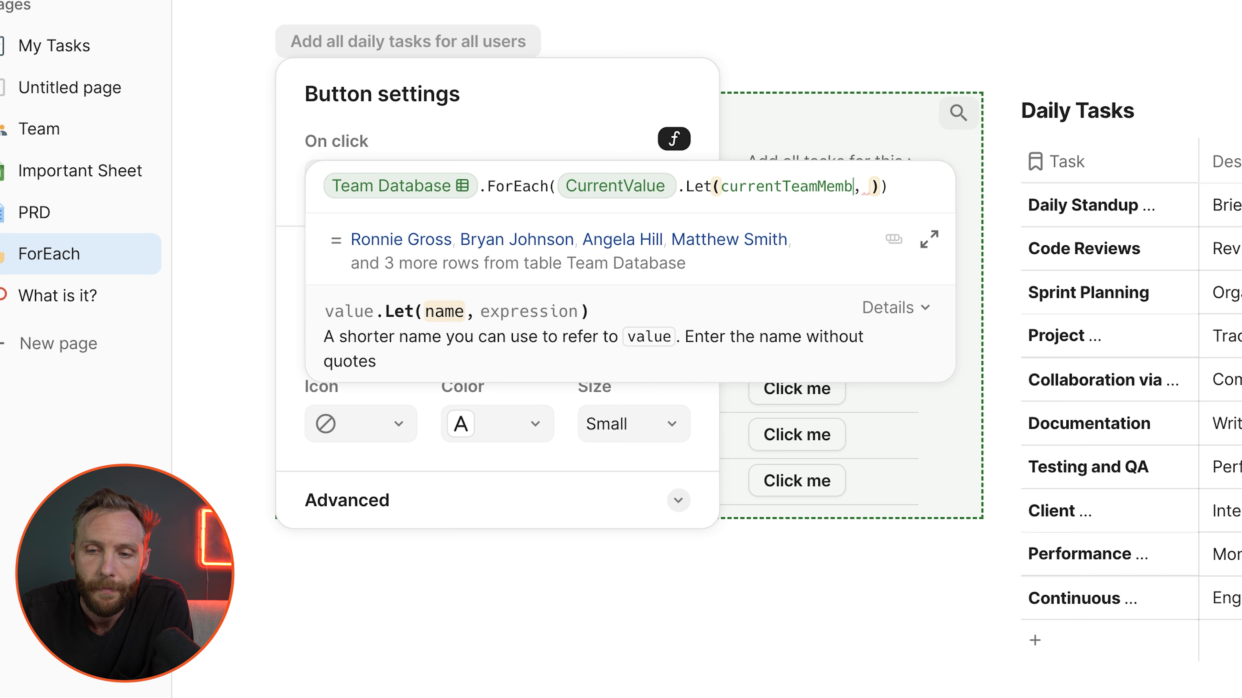
# Step: Add Daily Tasks.ForEach() as the expression argument of the Let function
pyautogui.press('Right')
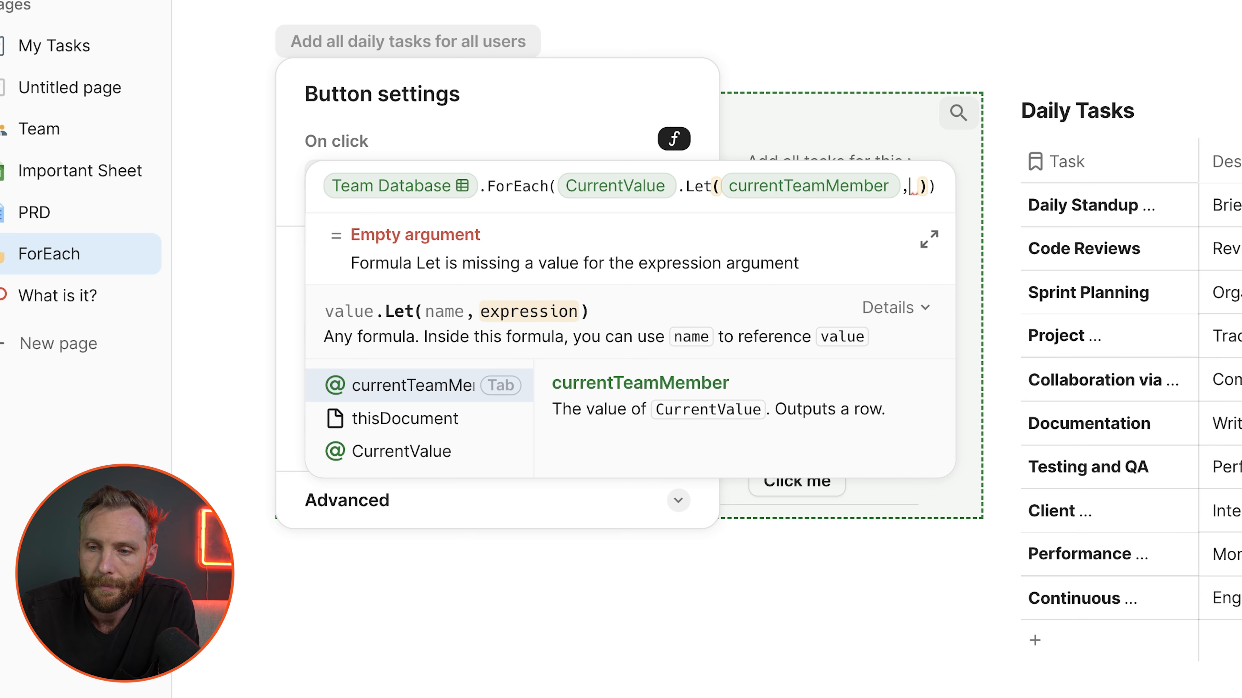
pyautogui.write('daily Tasks')
pyautogui.press('Tab')
pyautogui.write('.Task')
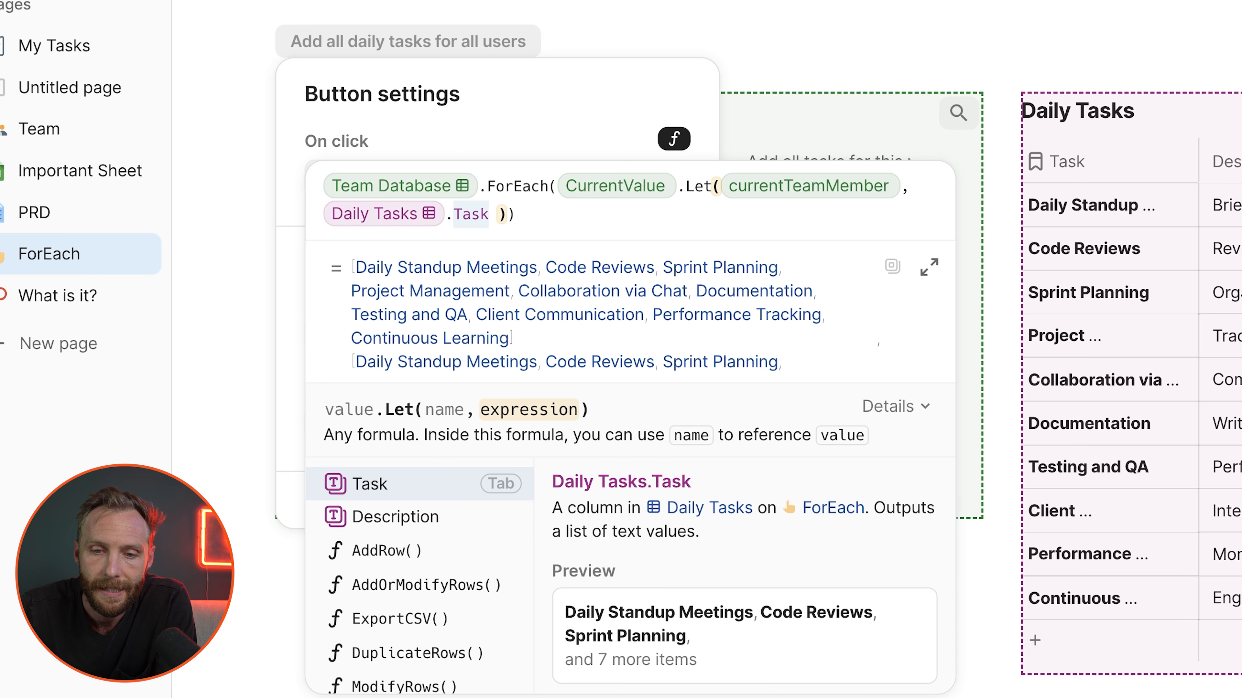
pyautogui.press('BackSpace')
pyautogui.press('BackSpace')
pyautogui.press('BackSpace')
pyautogui.press('BackSpace')
pyautogui.write('For')
pyautogui.press('Tab')
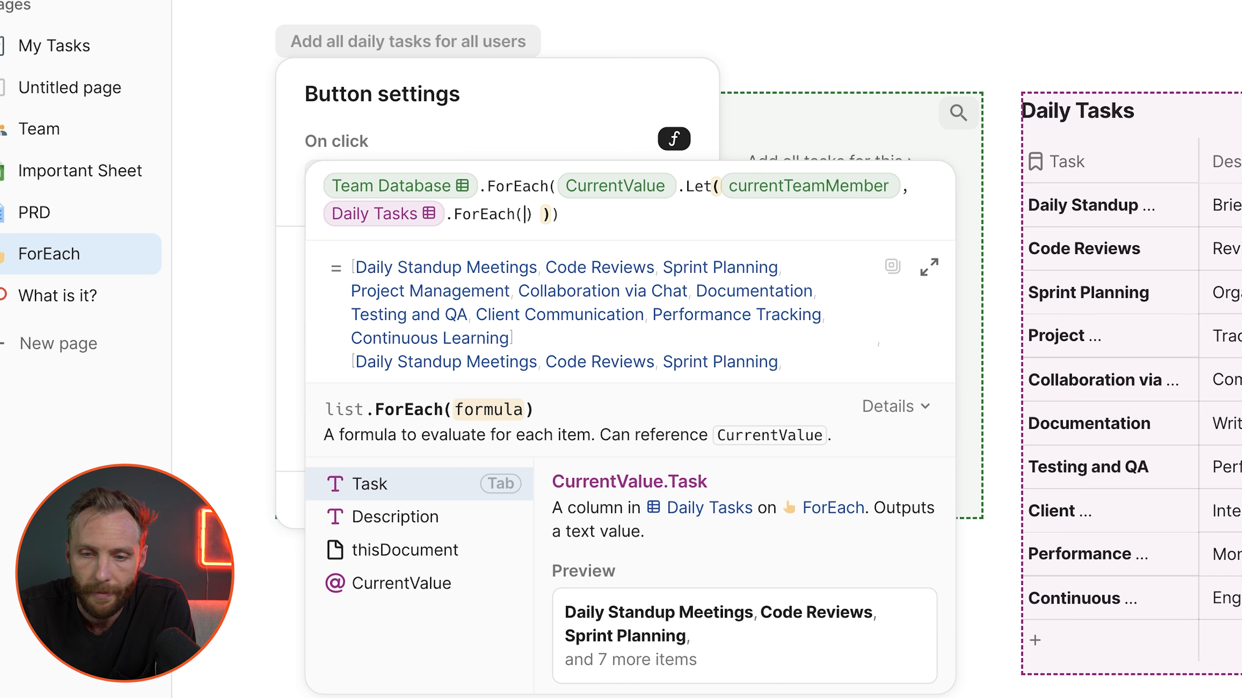
# Step: Insert the Daily Tasks CurrentValue inside the inner ForEach
pyautogui.write('curr')
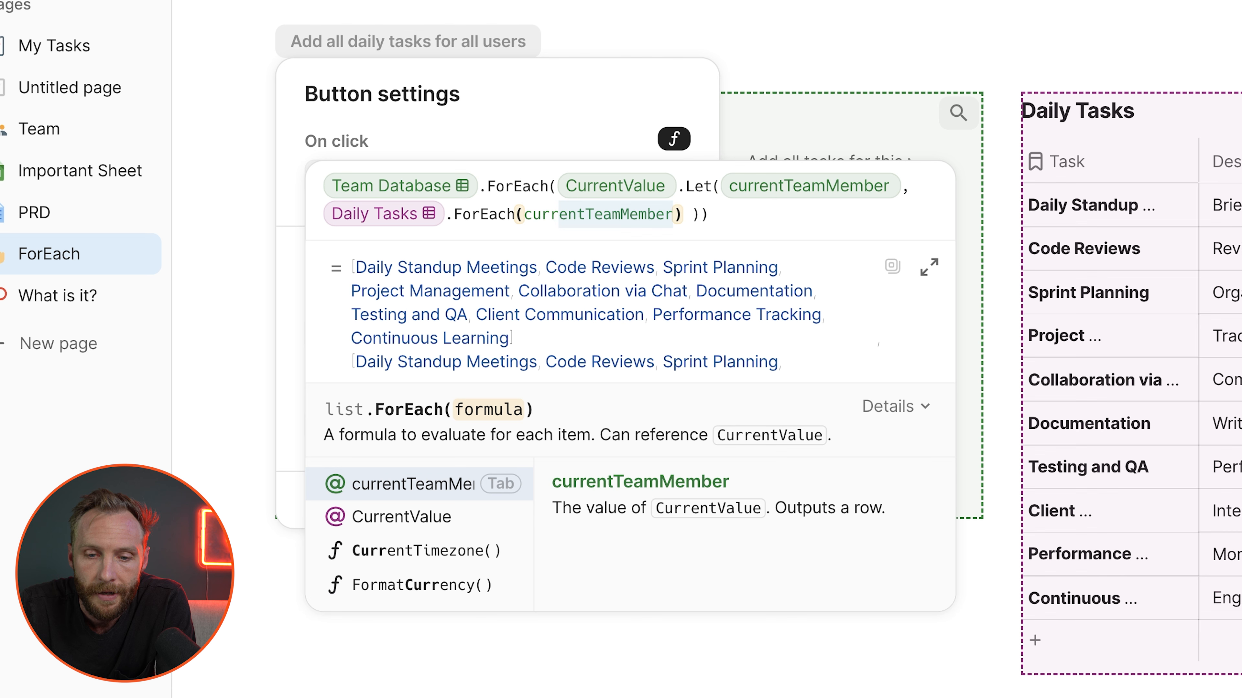
pyautogui.press('Down')
pyautogui.press('Tab')
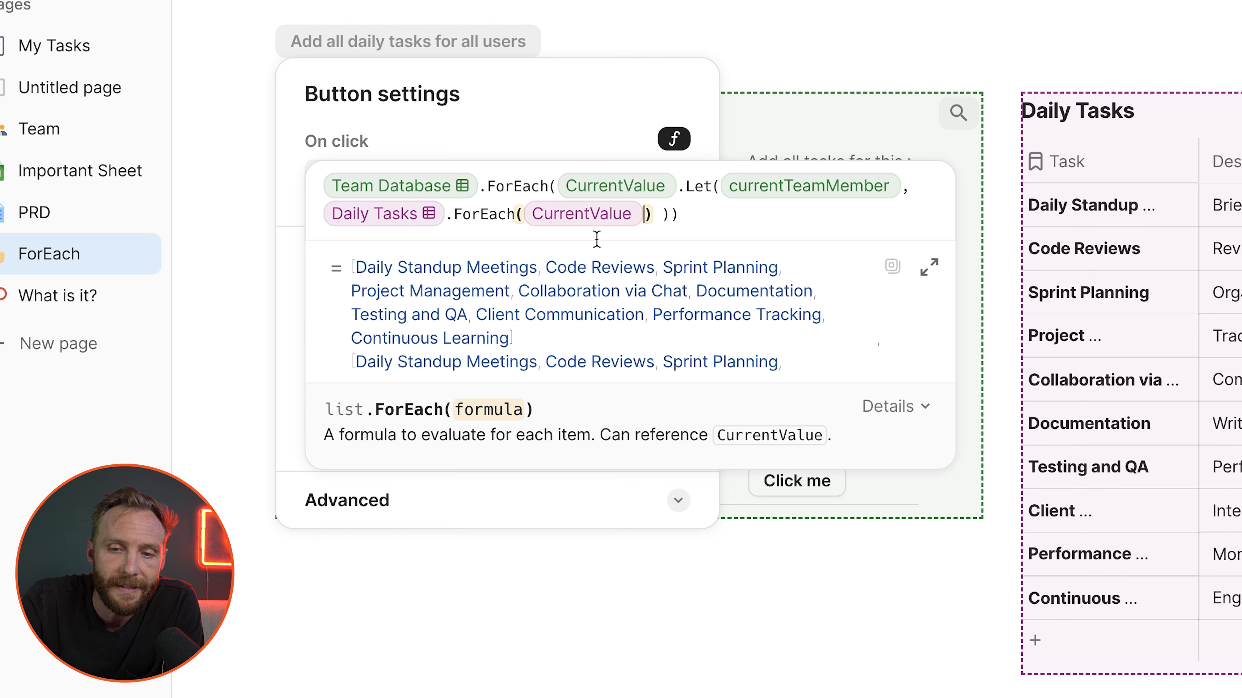
# Step: Examine which table each of the two CurrentValue references in the nested formula belongs to
pyautogui.click(583, 219)
pyautogui.click(399, 223)
pyautogui.click(594, 218)
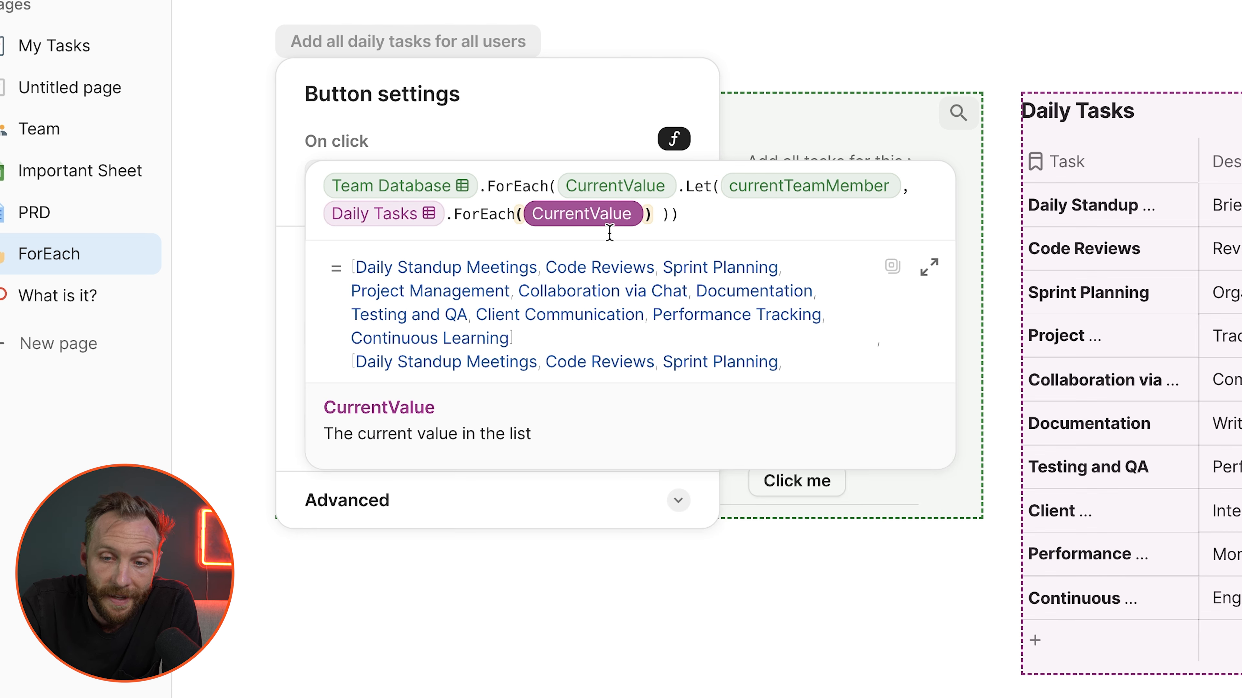
pyautogui.click(394, 225)
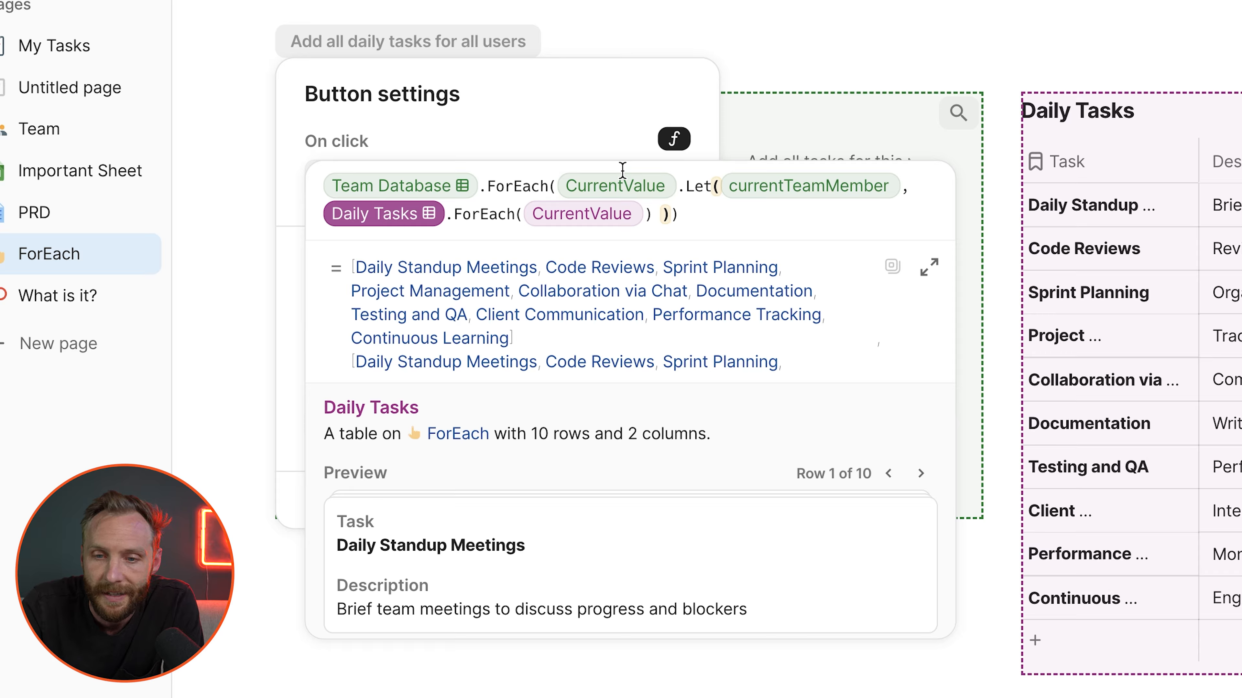
pyautogui.click(615, 188)
pyautogui.click(435, 193)
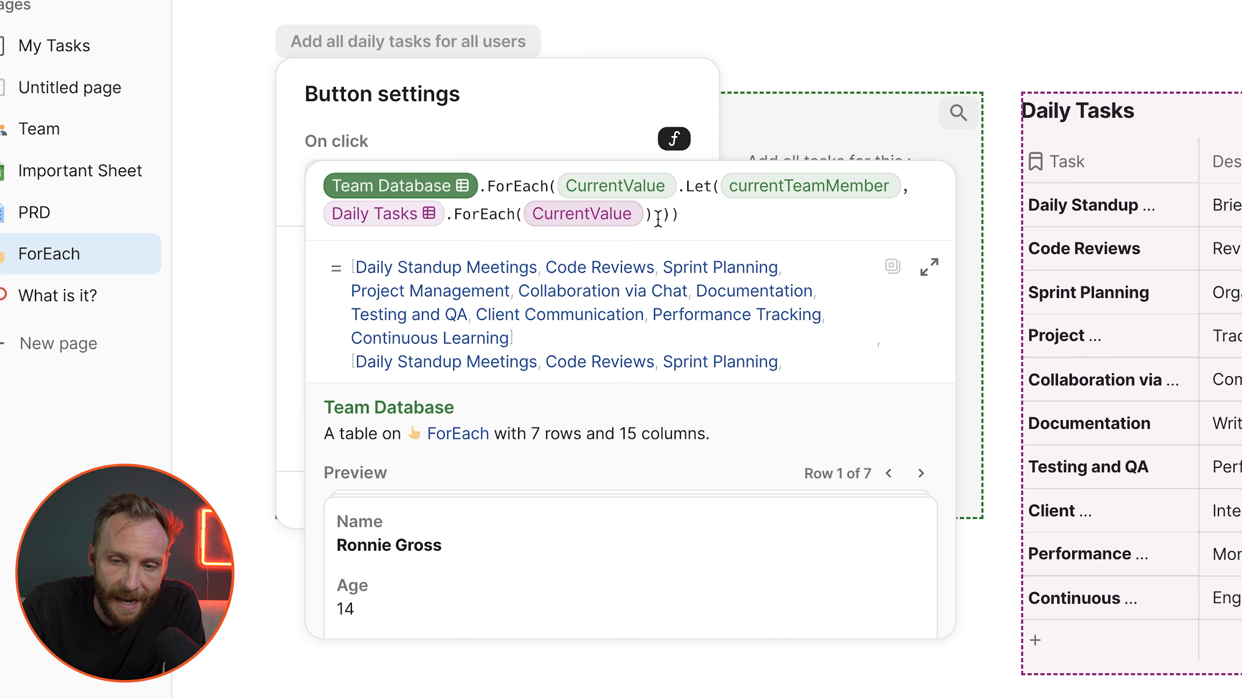
pyautogui.click(597, 225)
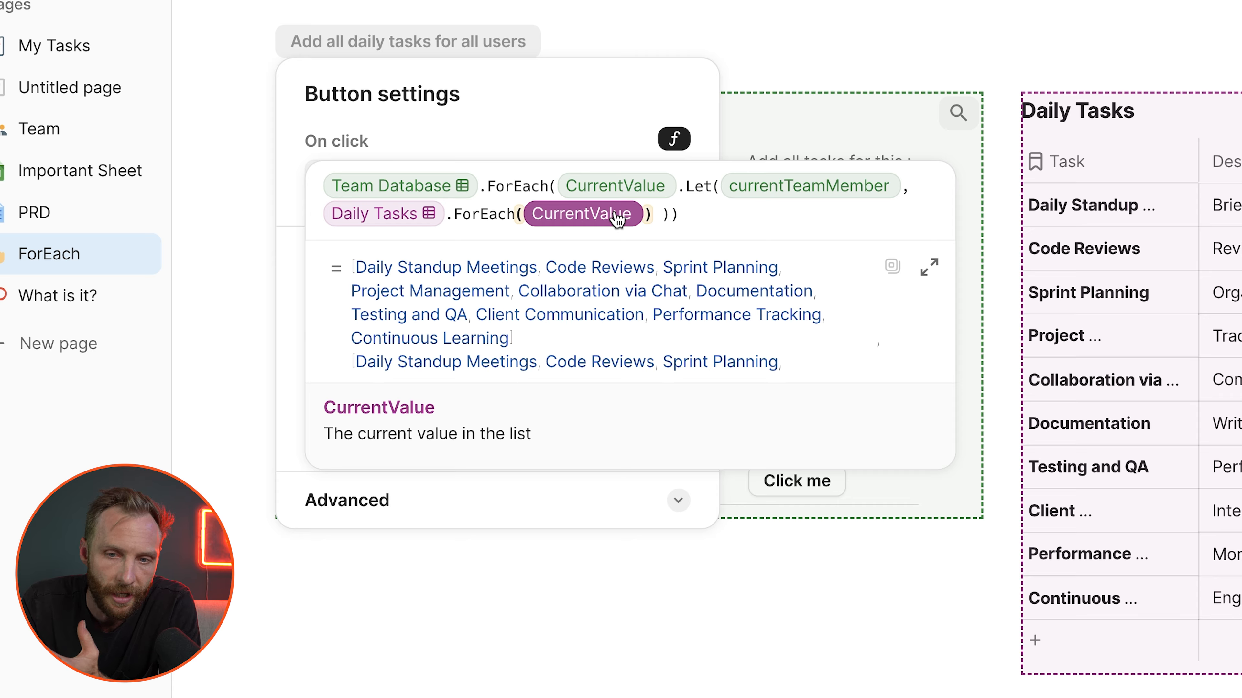
# Step: Append .Let() to the Daily Tasks CurrentValue in the inner ForEach and name the value currentTask
pyautogui.click(645, 218)
pyautogui.moveTo(651, 266)
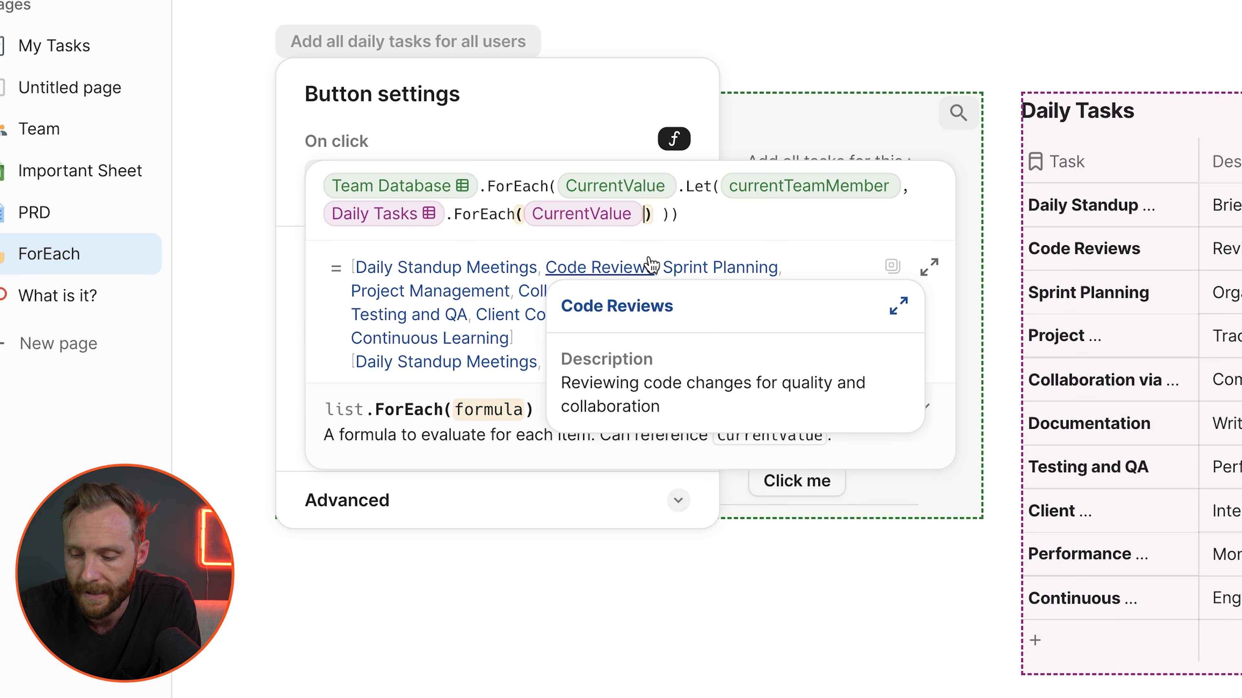
pyautogui.write('.let(, )')
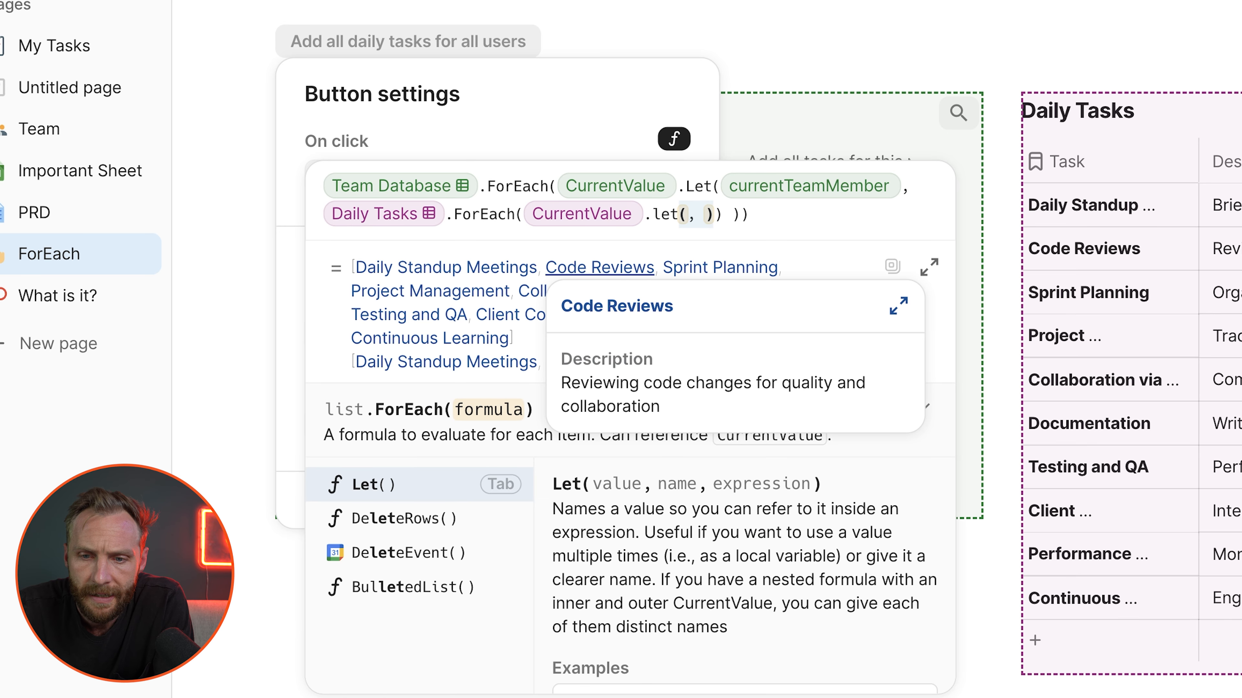
pyautogui.press('Tab')
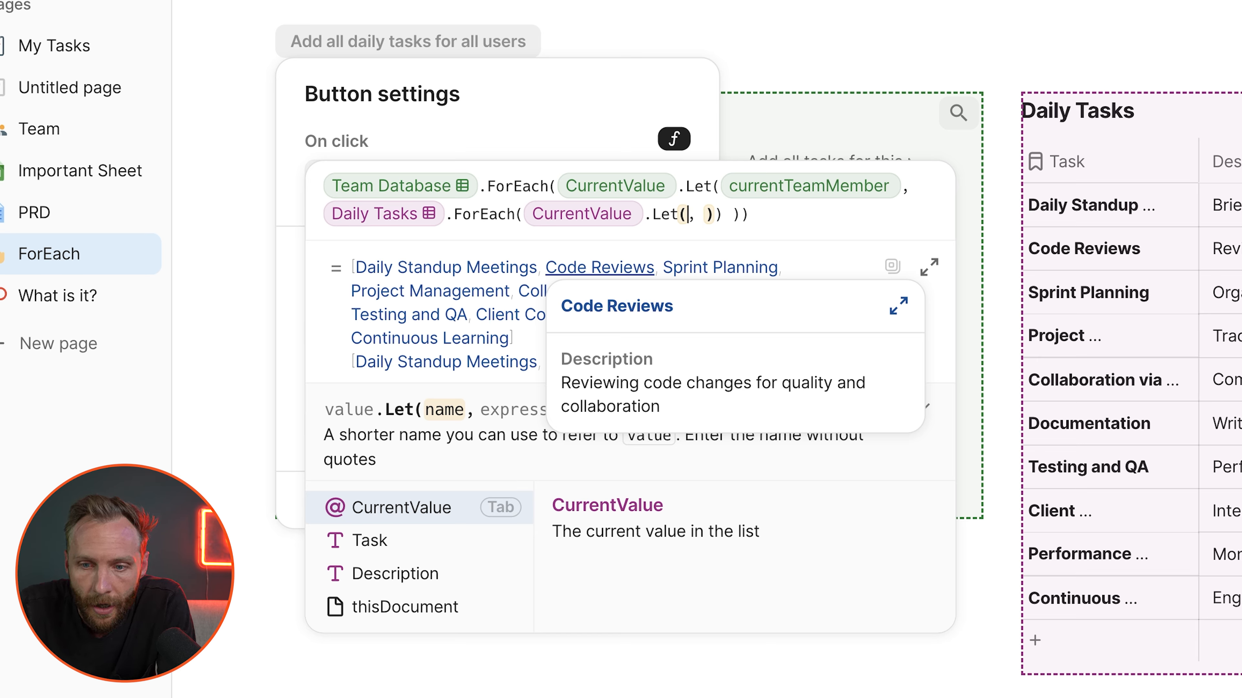
pyautogui.write('currentTask')
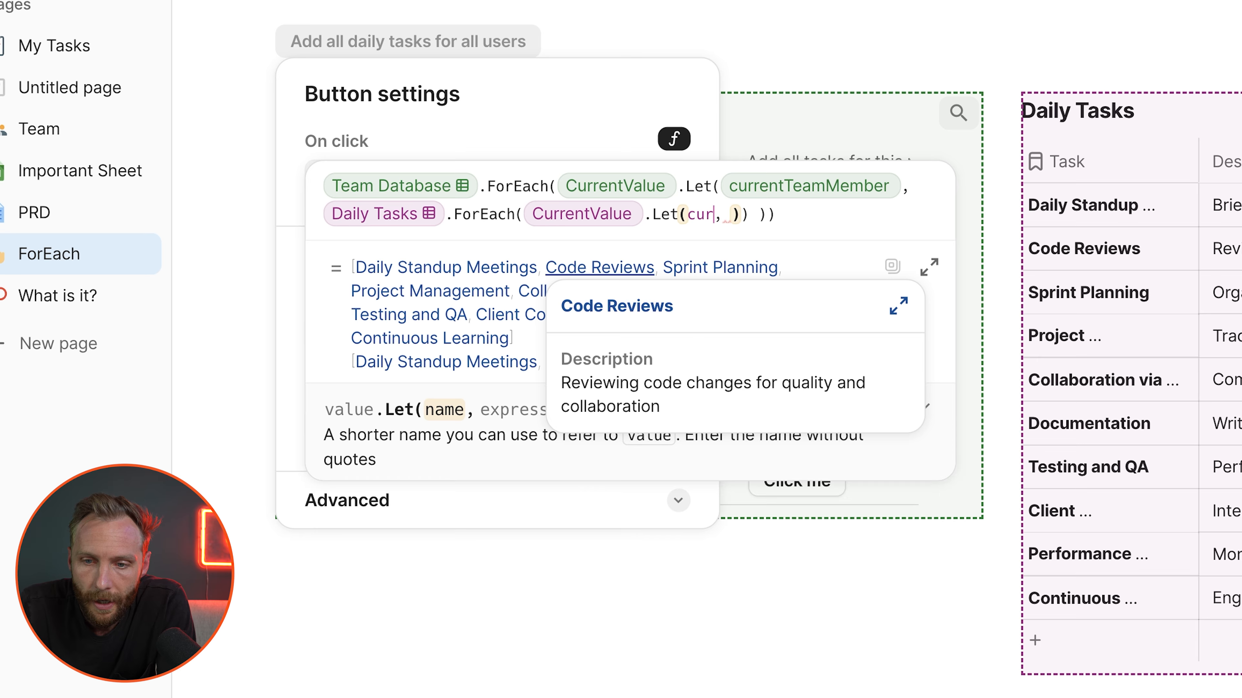
pyautogui.press('Right')
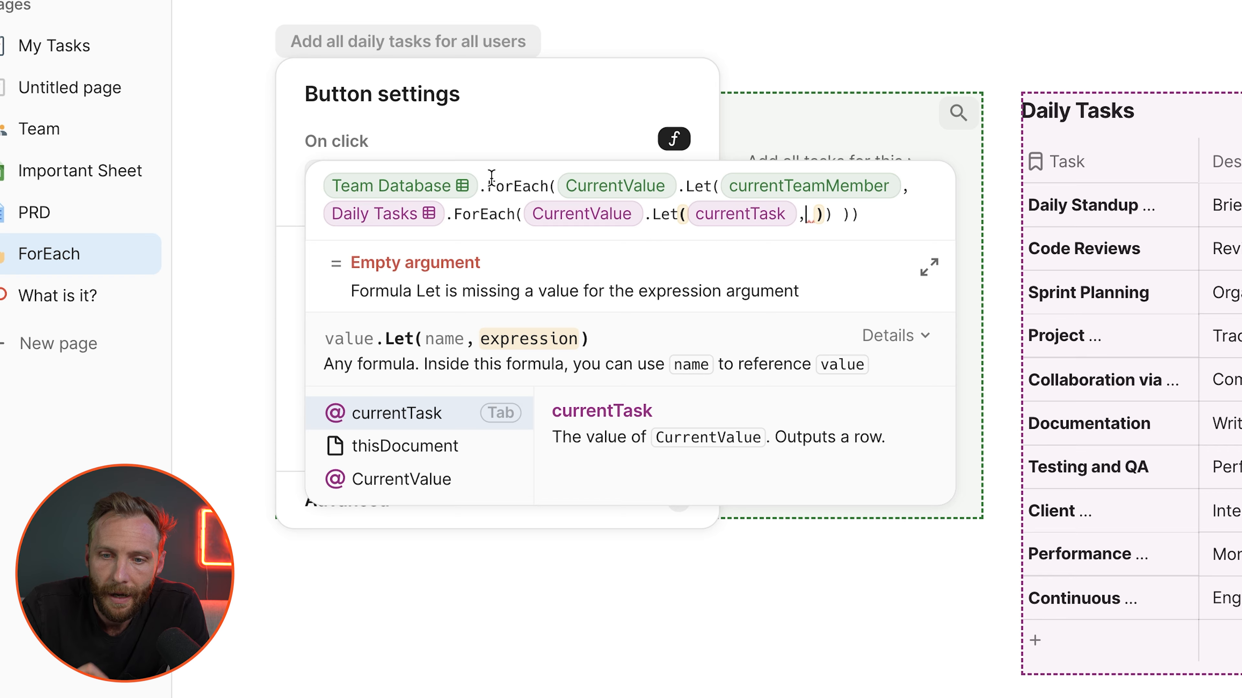
# Step: Review how the tables, CurrentValue references and the names currentTeamMember and currentTask pair up in the nested formula
pyautogui.click(493, 185)
pyautogui.click(600, 193)
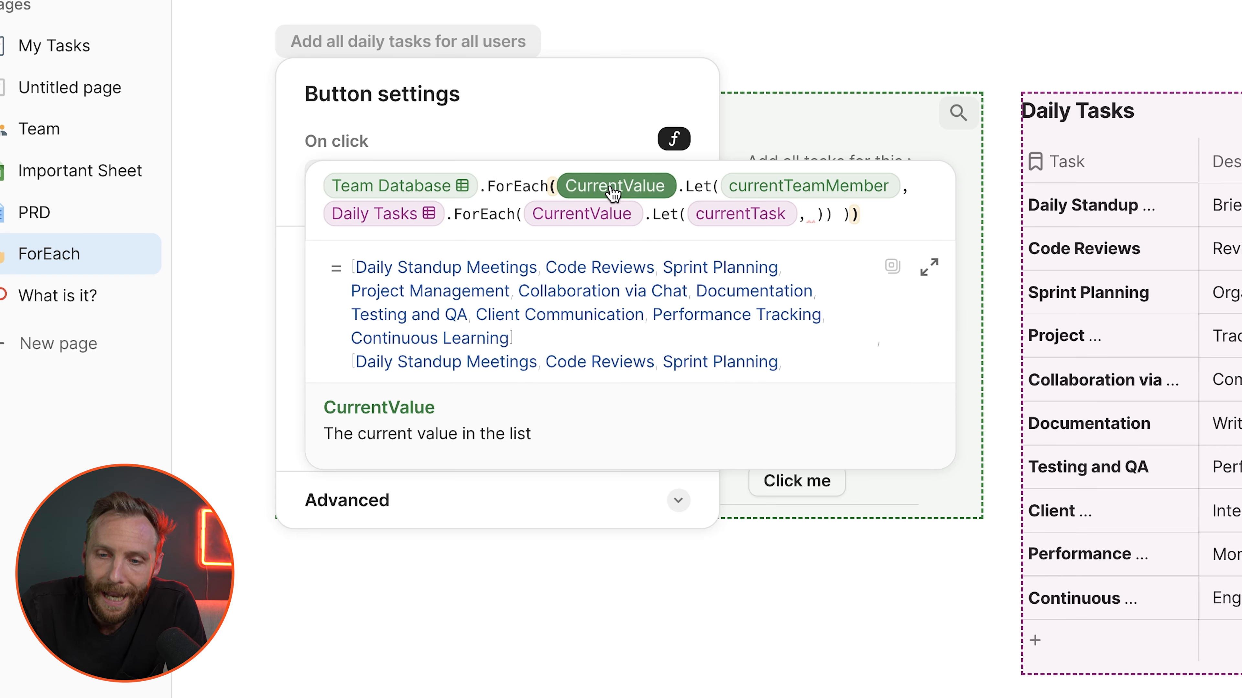
pyautogui.click(836, 191)
pyautogui.click(415, 220)
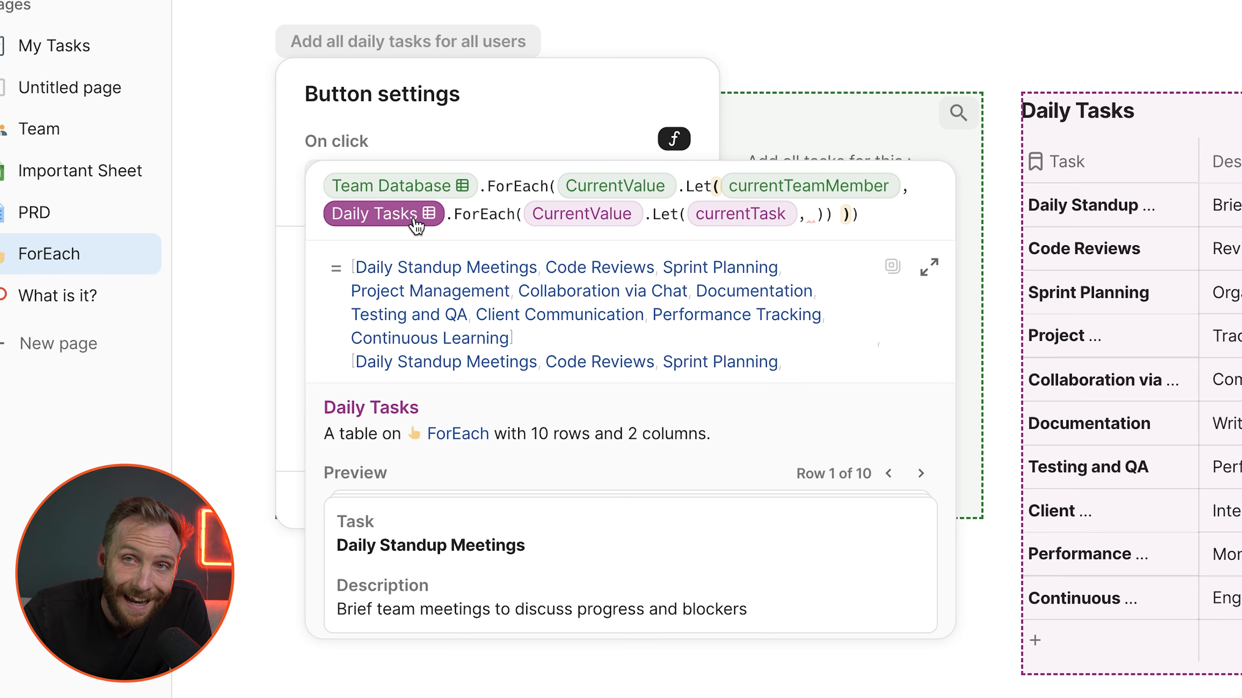
pyautogui.click(551, 222)
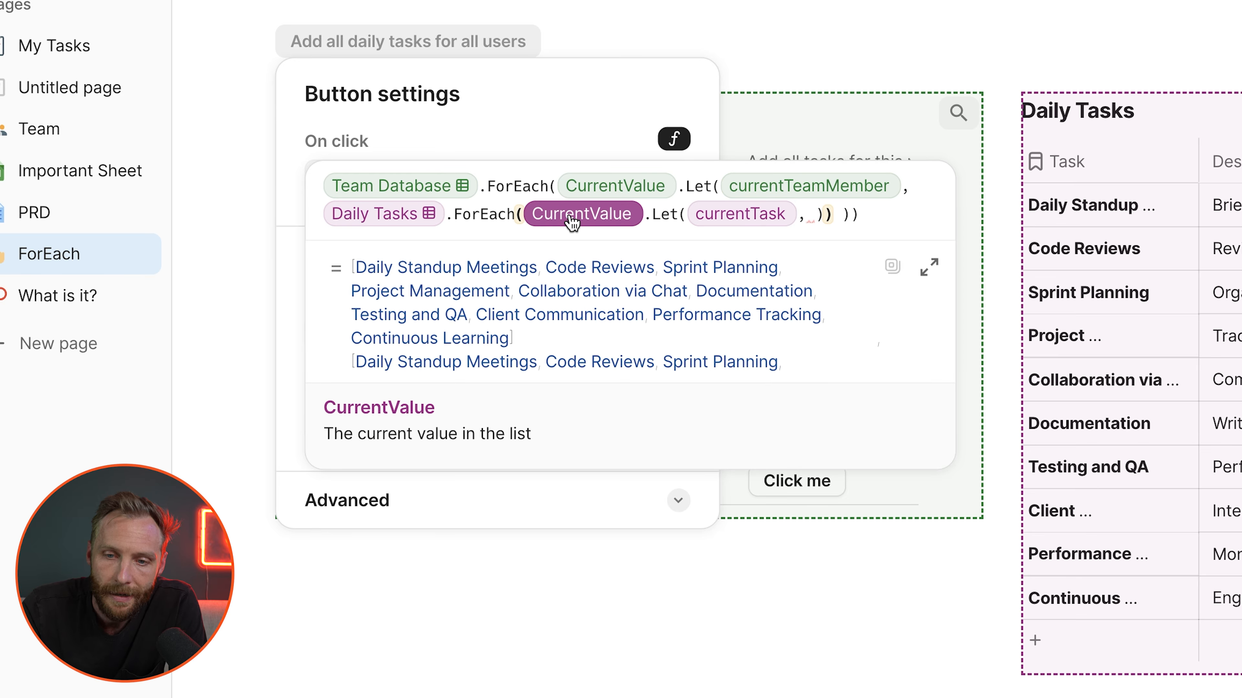
pyautogui.click(730, 228)
# Step: Add AddRow() as the inner Let's expression, with Actual Tasks as the table to modify
pyautogui.click(812, 215)
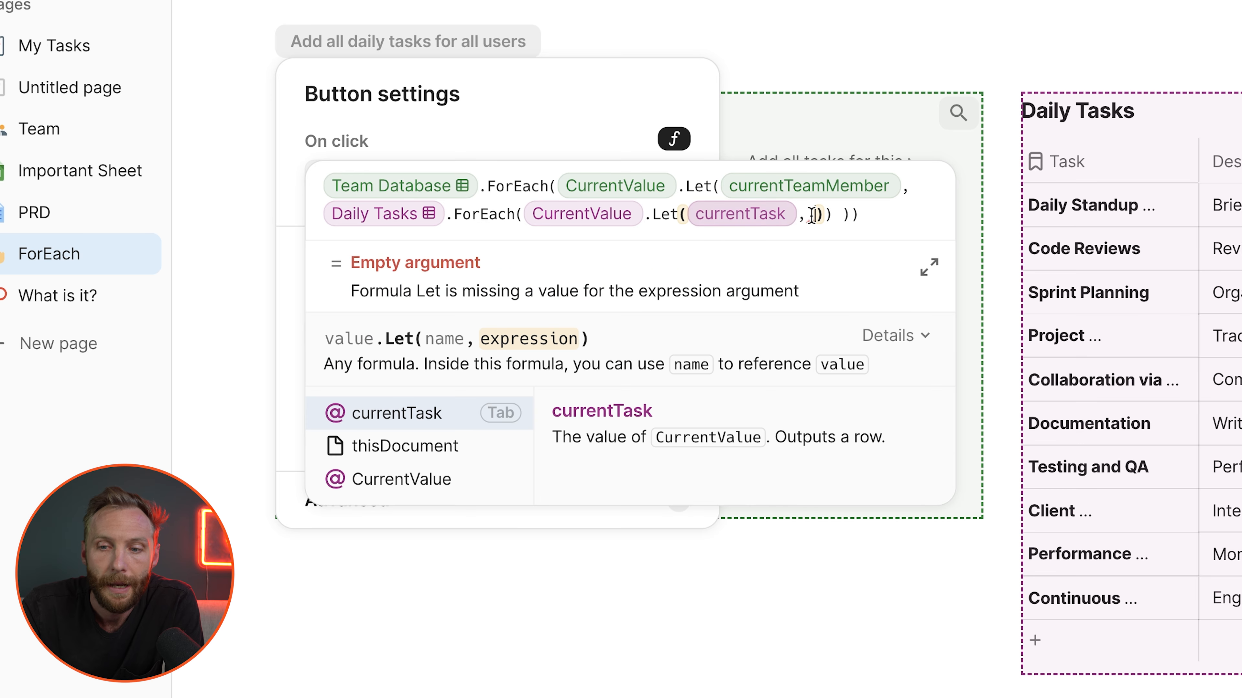
pyautogui.write('addrow()')
pyautogui.press('Tab')
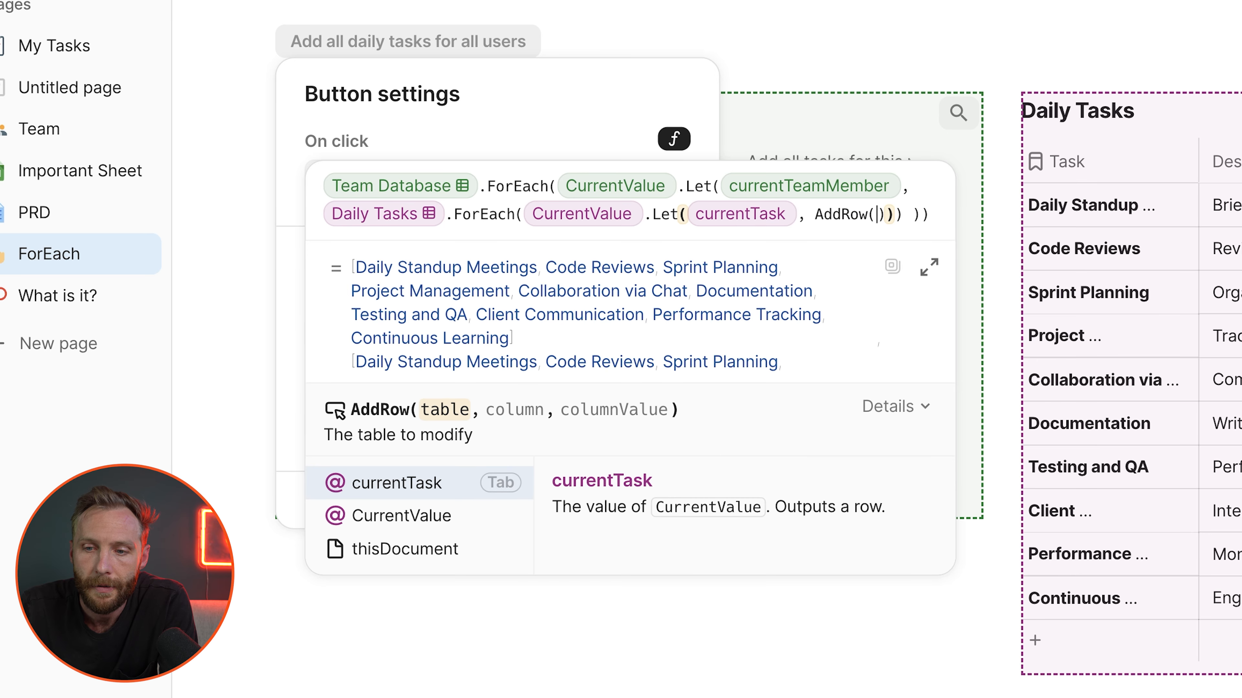
pyautogui.write('actual Tasks')
pyautogui.press('Tab')
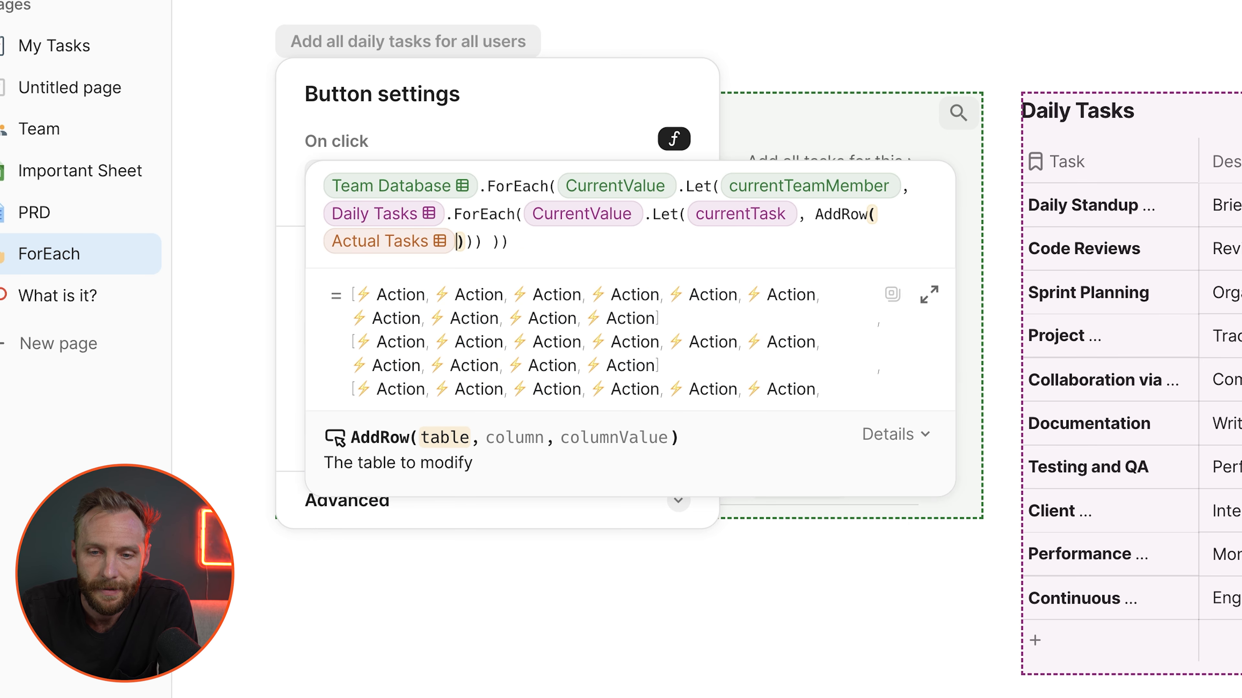
# Step: In AddRow, set the Actual Tasks.Task column to currentTask
pyautogui.write(',Task')
pyautogui.press('Tab')
pyautogui.write(',Task')
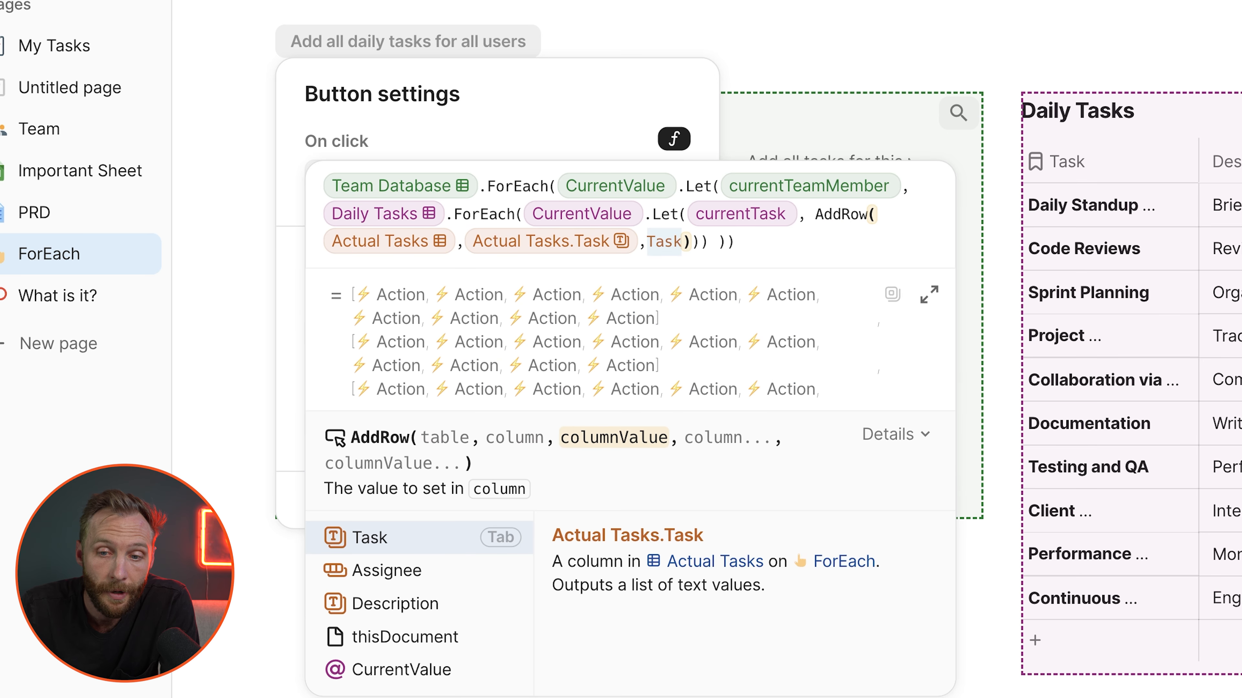
pyautogui.press('BackSpace')
pyautogui.press('BackSpace')
pyautogui.press('BackSpace')
pyautogui.press('BackSpace')
pyautogui.write('currentTask')
pyautogui.press('Tab')
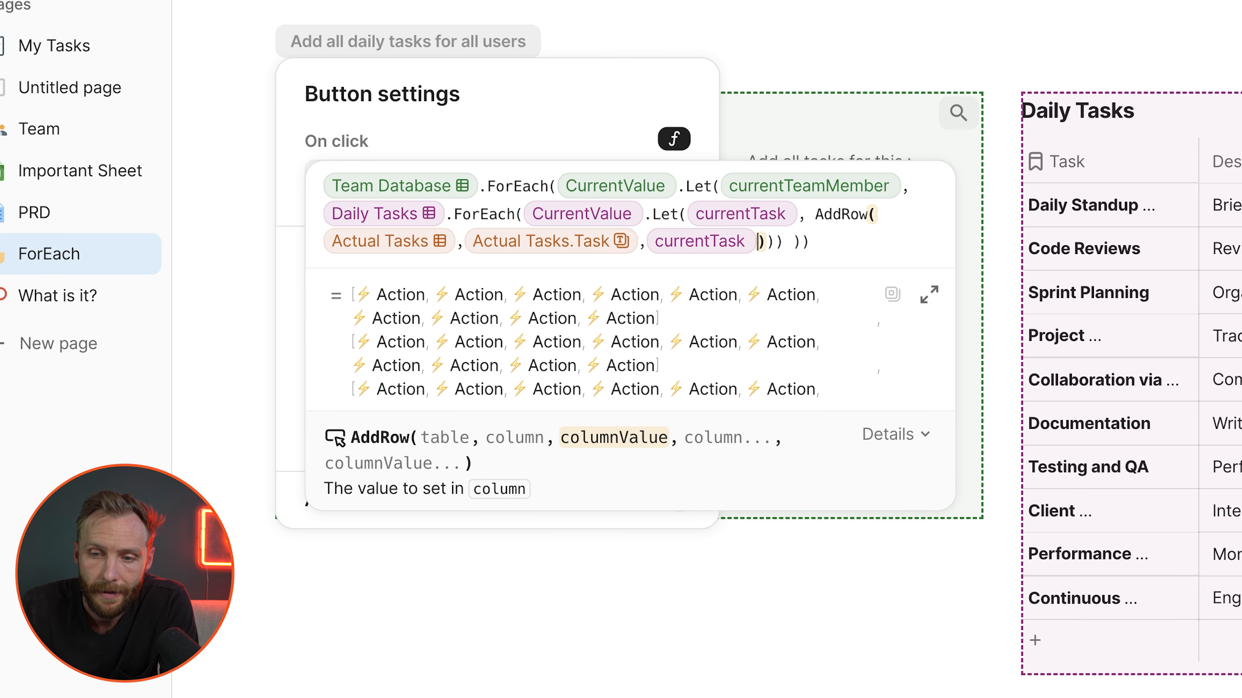
# Step: Add the Actual Tasks.Assignee column to AddRow and set its value to currentTeamMember
pyautogui.write(',Task')
pyautogui.press('BackSpace')
pyautogui.press('BackSpace')
pyautogui.press('BackSpace')
pyautogui.press('BackSpace')
pyautogui.write('assignee')
pyautogui.press('Tab')
pyautogui.write(',currentTask')
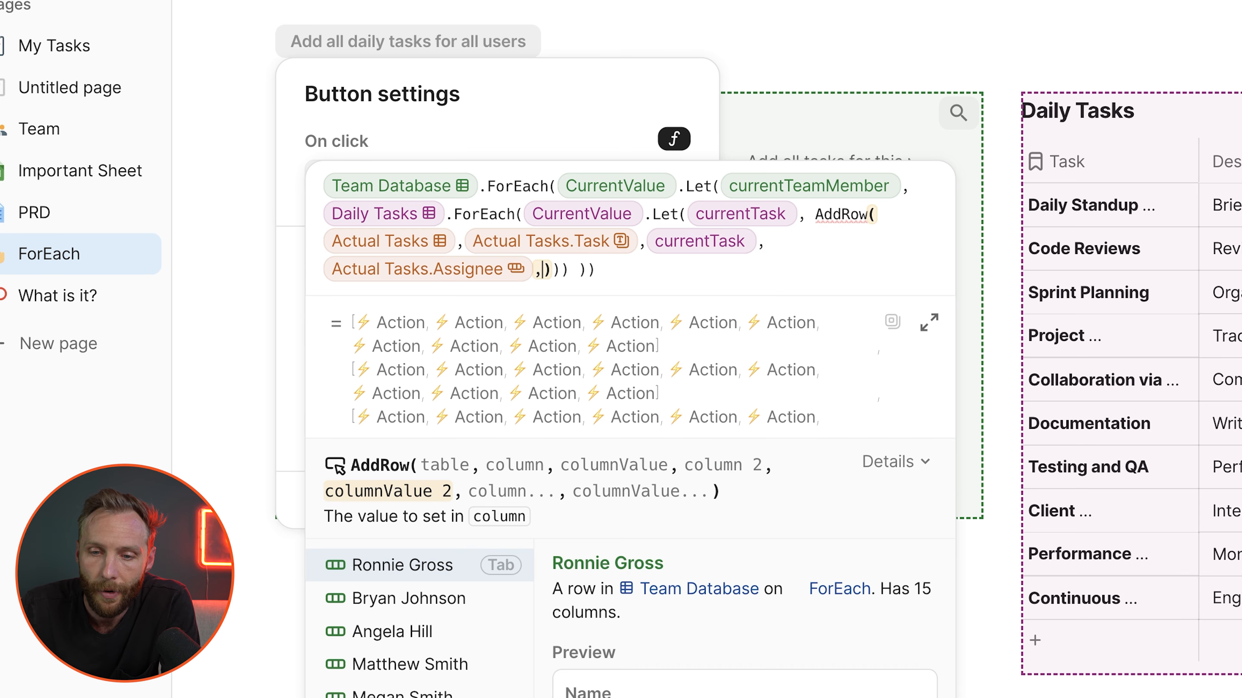
pyautogui.press('BackSpace')
pyautogui.press('BackSpace')
pyautogui.press('BackSpace')
pyautogui.write('eamMember')
pyautogui.press('Tab')
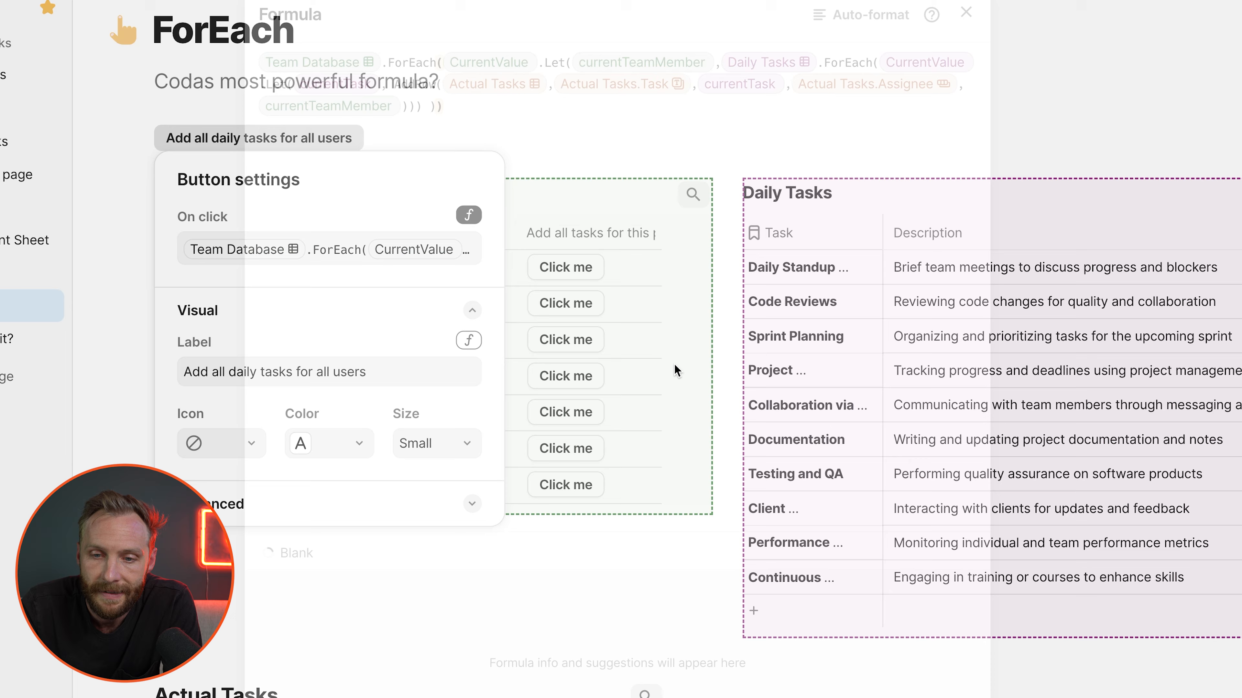
# Step: Expand the formula into the full editor, auto-format it and examine the outer and inner ForEach calls
pyautogui.click(929, 322)
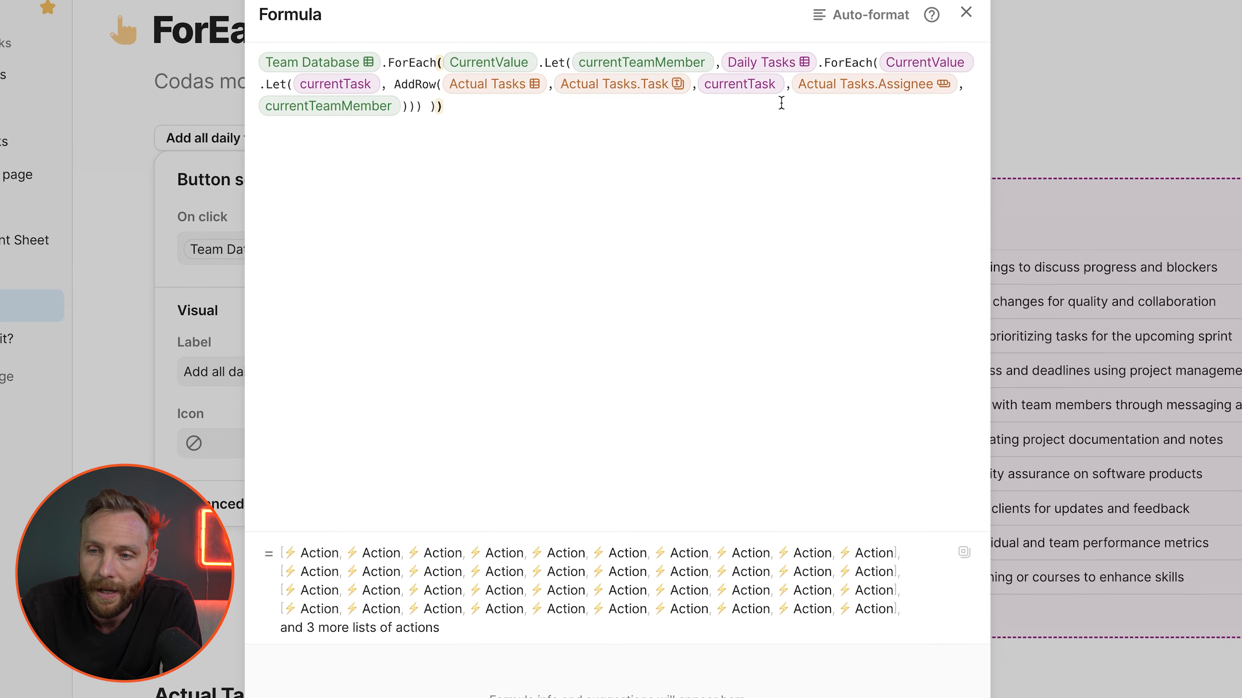
pyautogui.click(854, 15)
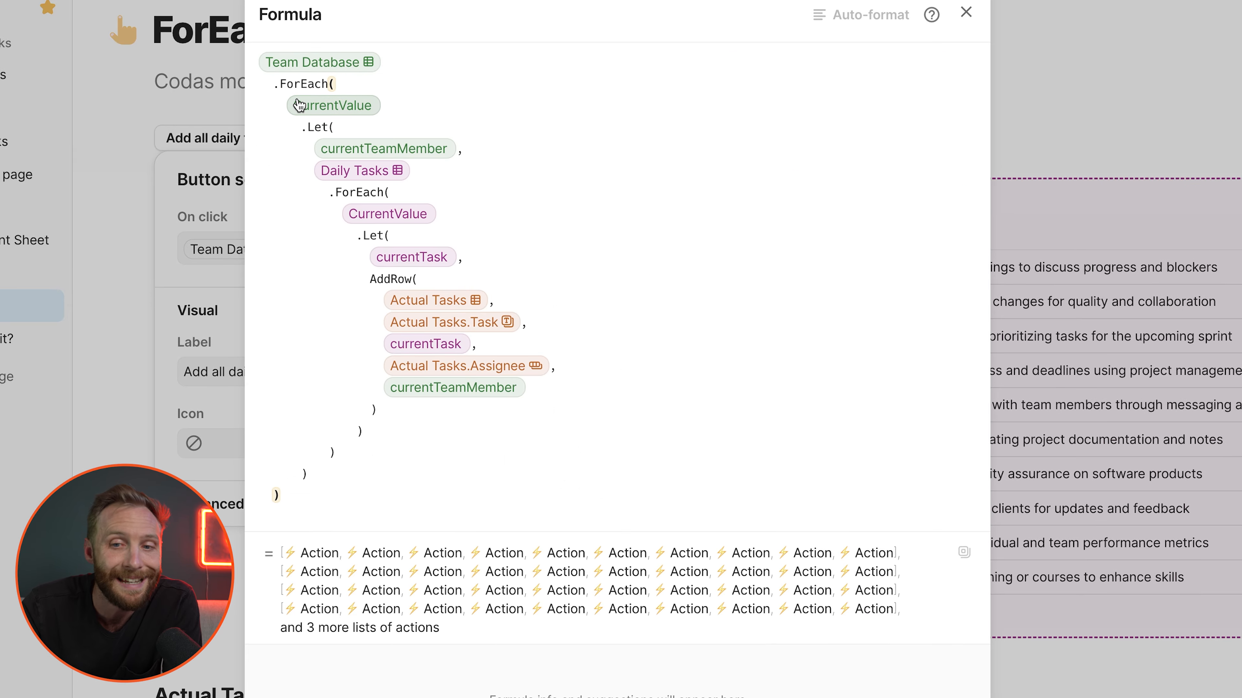
pyautogui.moveTo(280, 86); pyautogui.dragTo(330, 87)
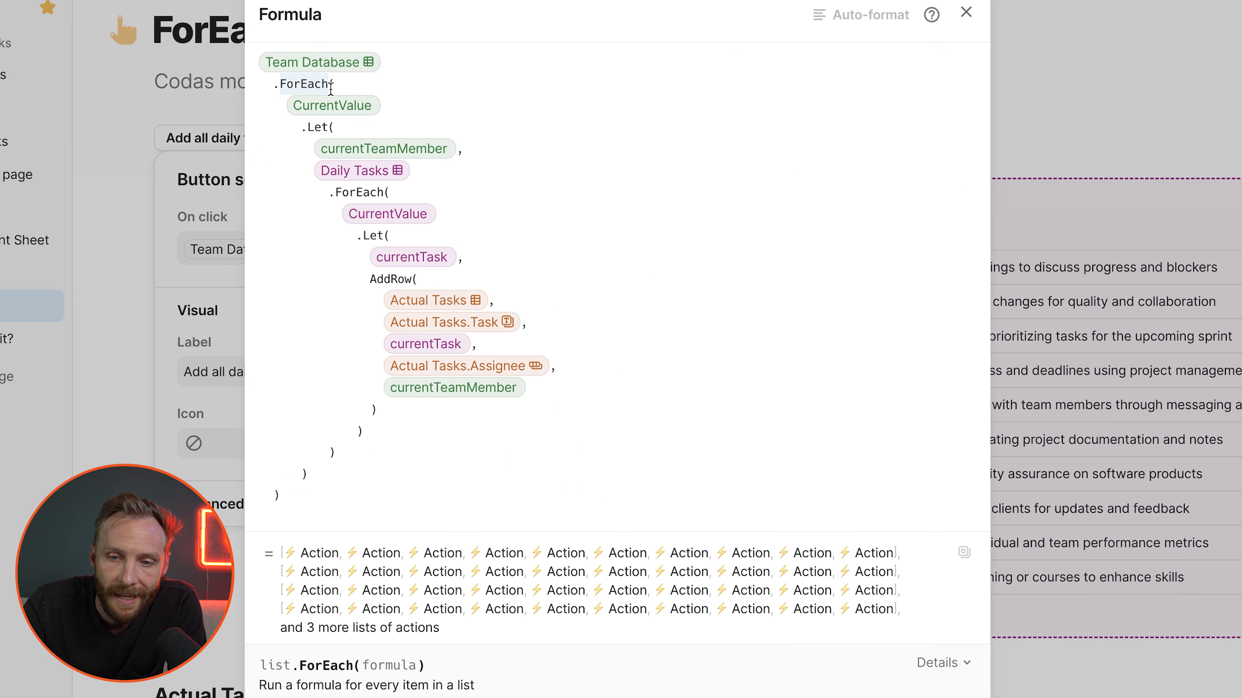
pyautogui.moveTo(337, 192); pyautogui.dragTo(390, 192)
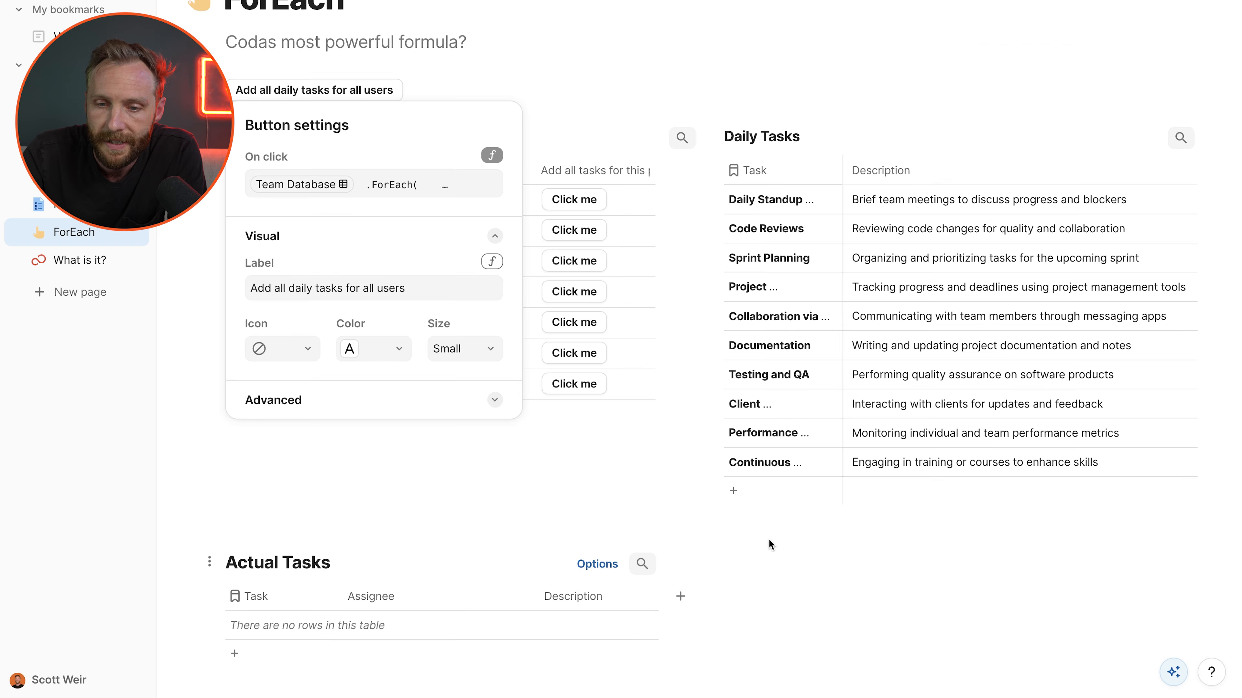
# Step: Close the button settings, run the page button, and check the last rows of Team Database and Daily Tasks
pyautogui.click(540, 65)
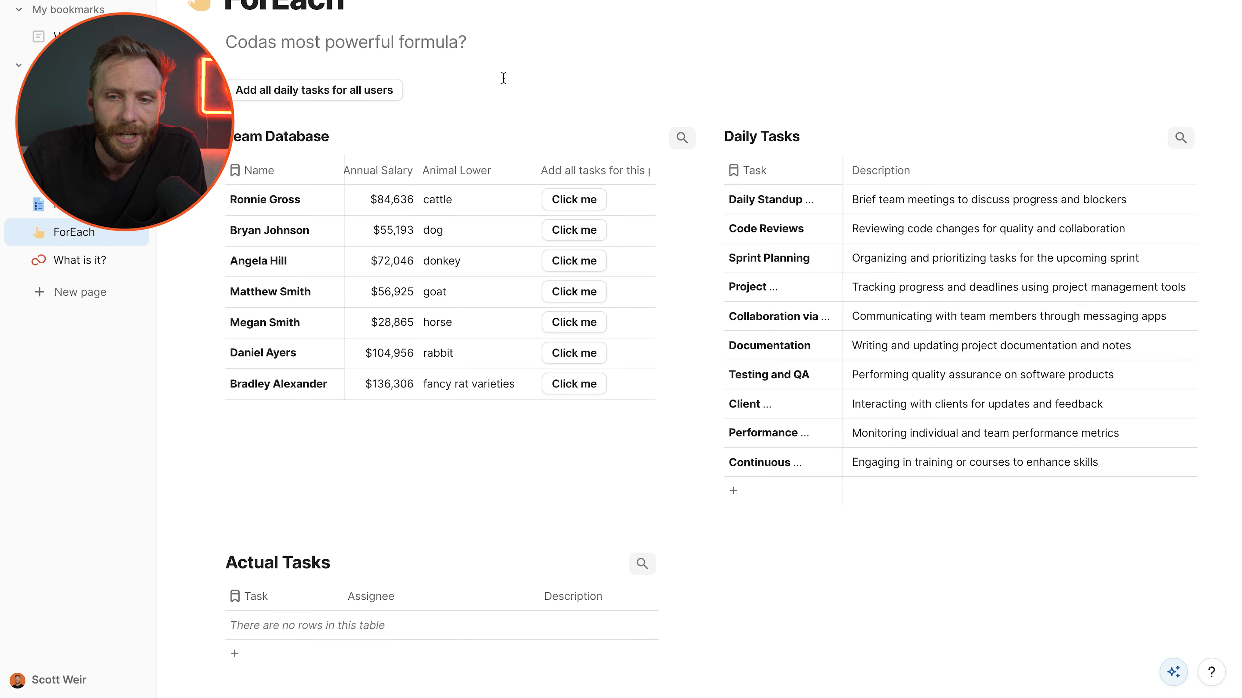
pyautogui.scroll(-3, 502, 196)
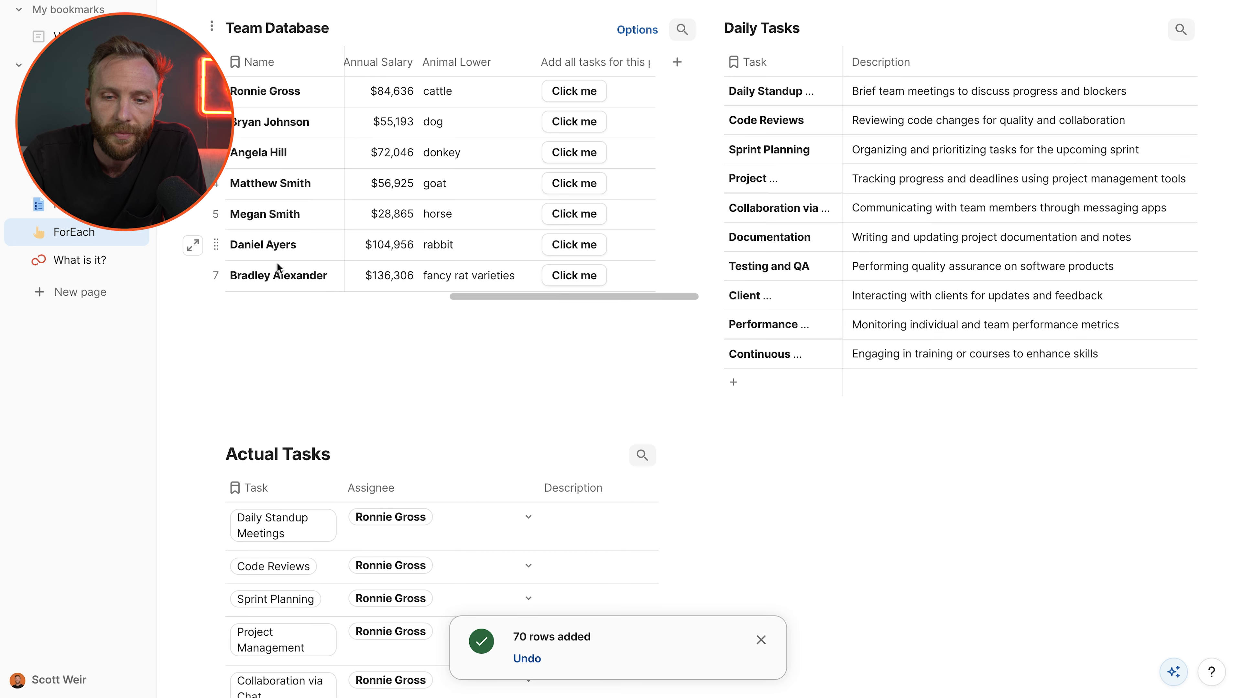
pyautogui.click(219, 276)
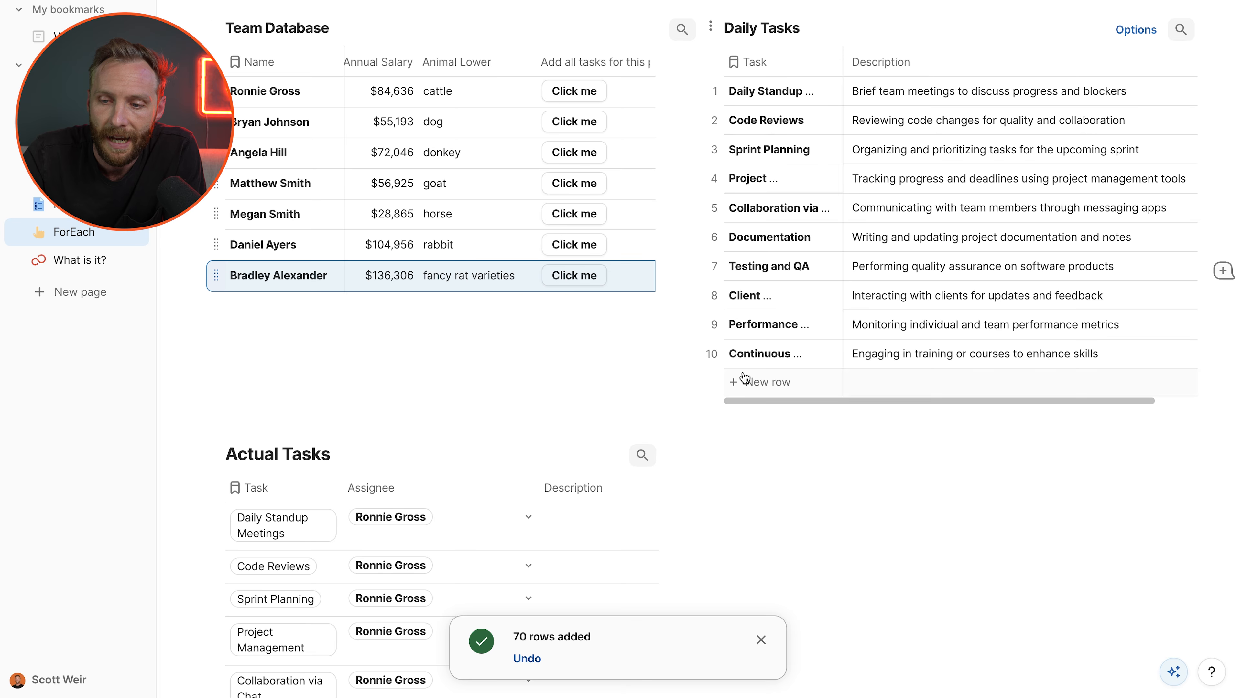
pyautogui.click(713, 352)
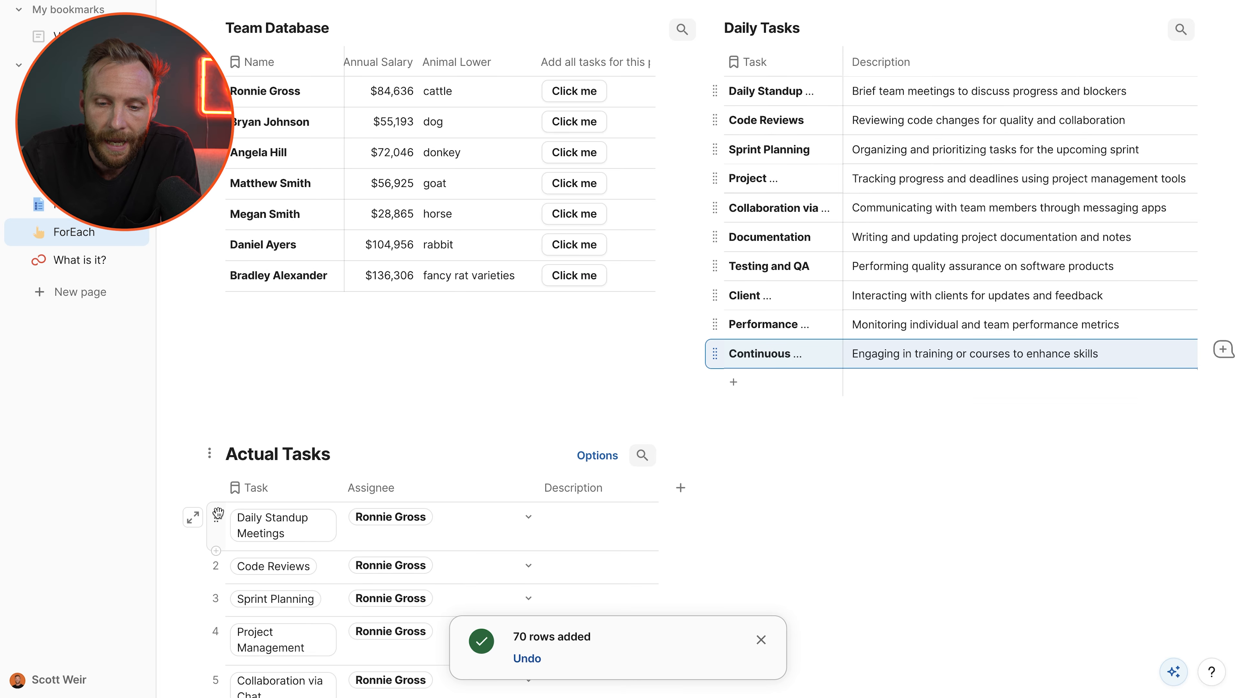
# Step: Group the Actual Tasks table by the Assignee column and look through each team member's tasks
pyautogui.scroll(-3, 501, 364)
pyautogui.click(523, 384)
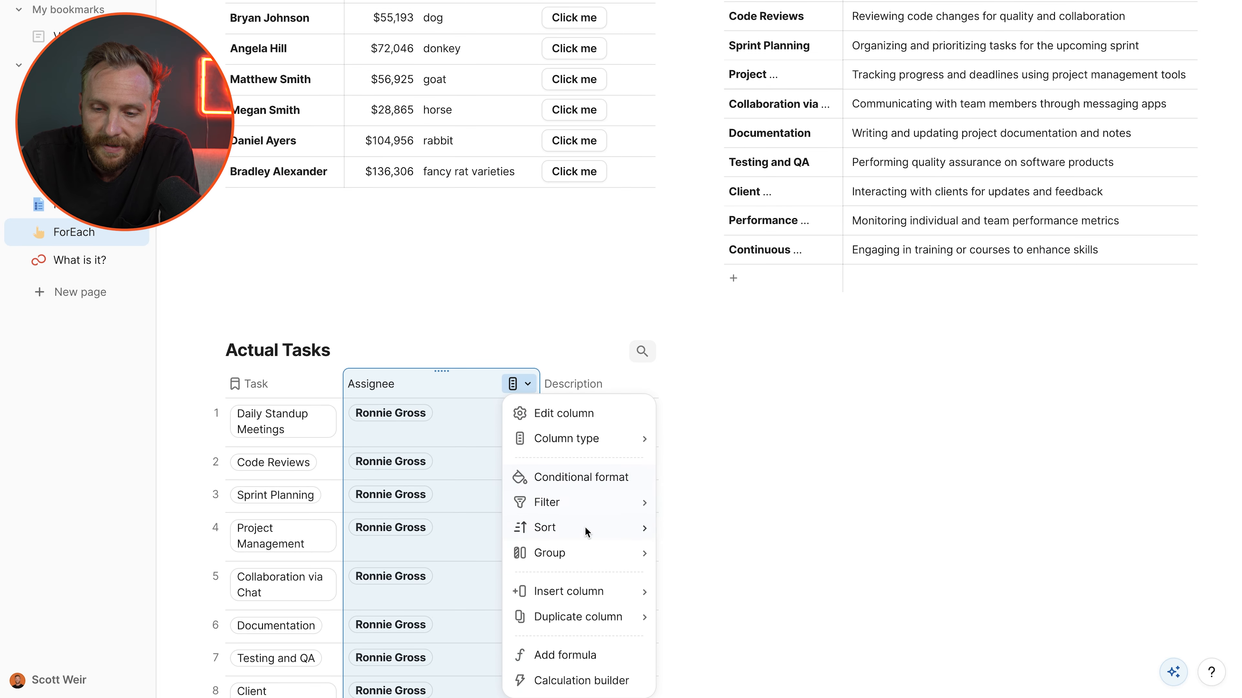
pyautogui.moveTo(587, 552)
pyautogui.click(731, 551)
pyautogui.scroll(-3, 349, 568)
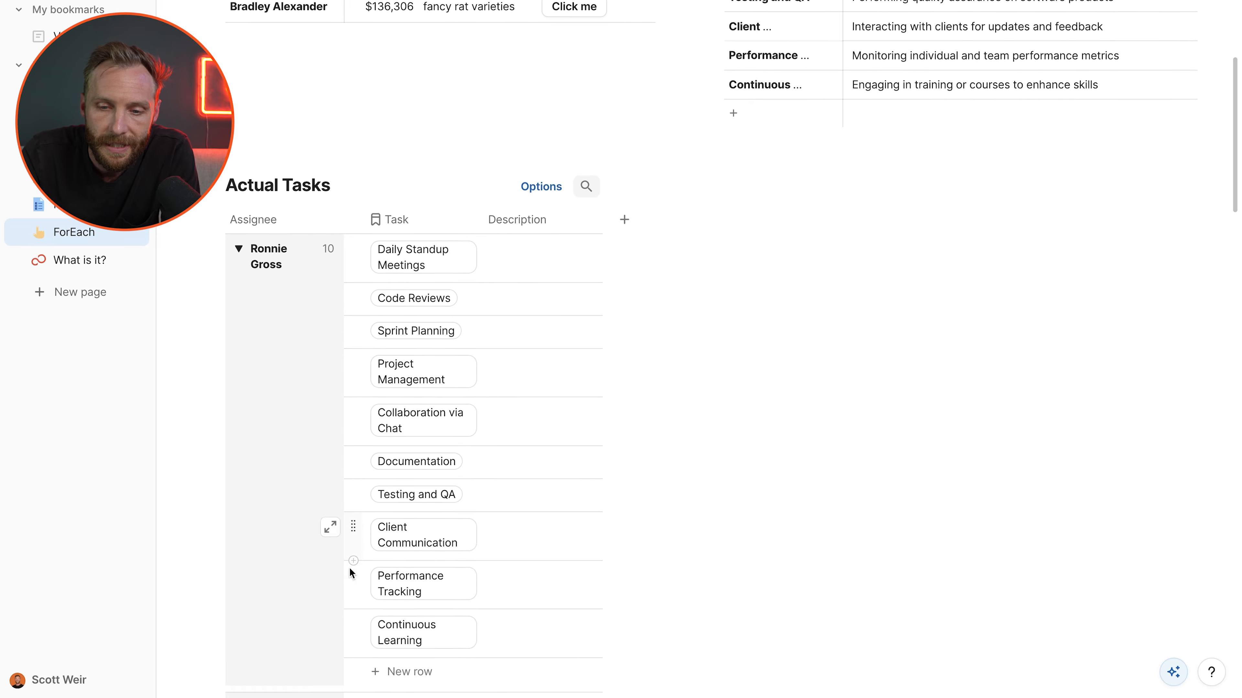
pyautogui.scroll(-15, 349, 567)
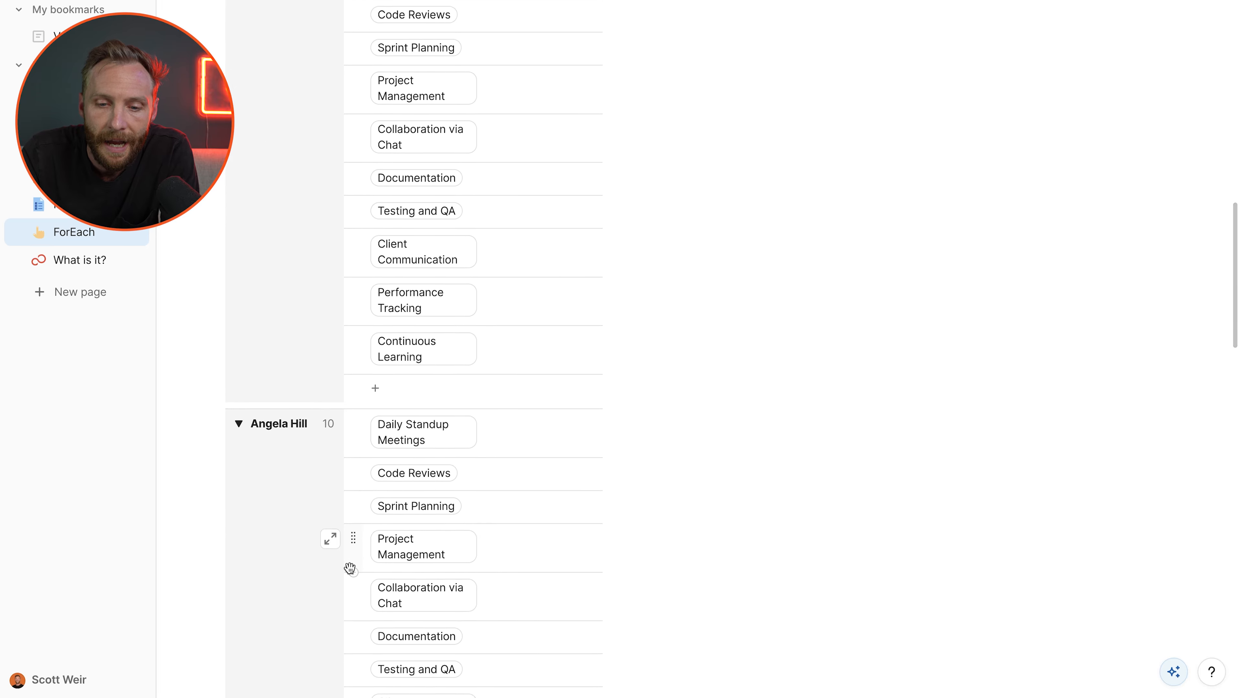
pyautogui.scroll(-20, 350, 568)
pyautogui.scroll(20, 349, 568)
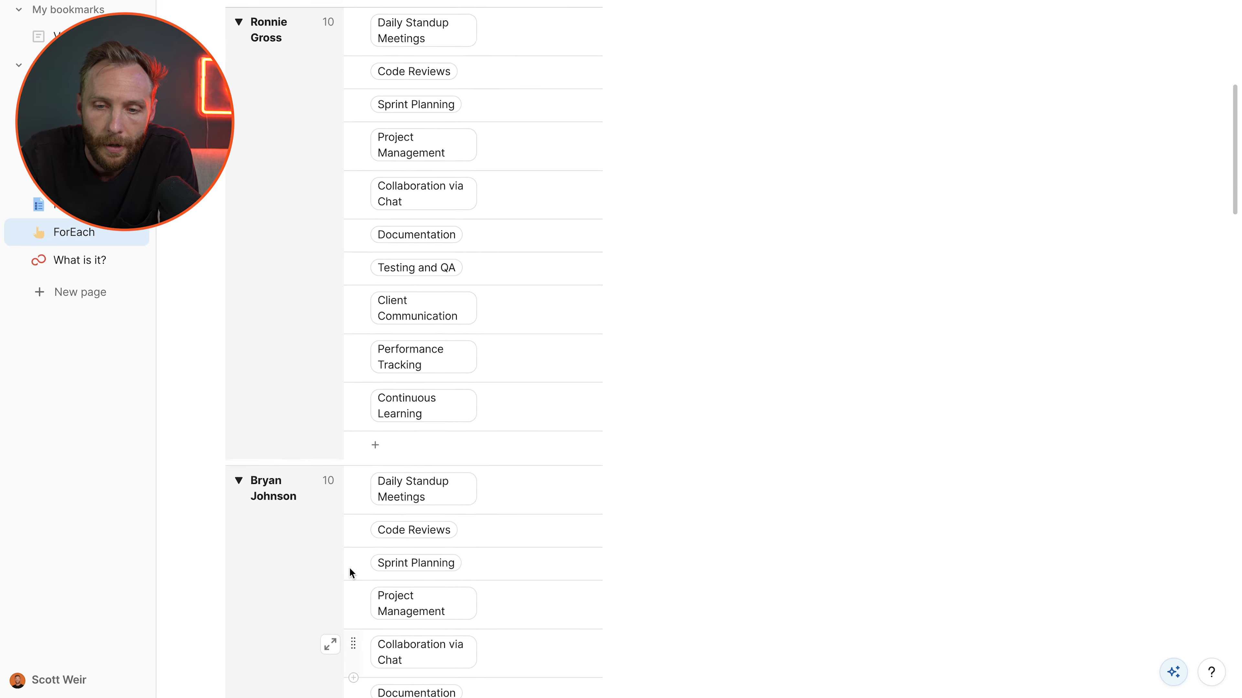
# Step: Add a new row to Team Database and enter the new member's full name
pyautogui.scroll(13, 350, 573)
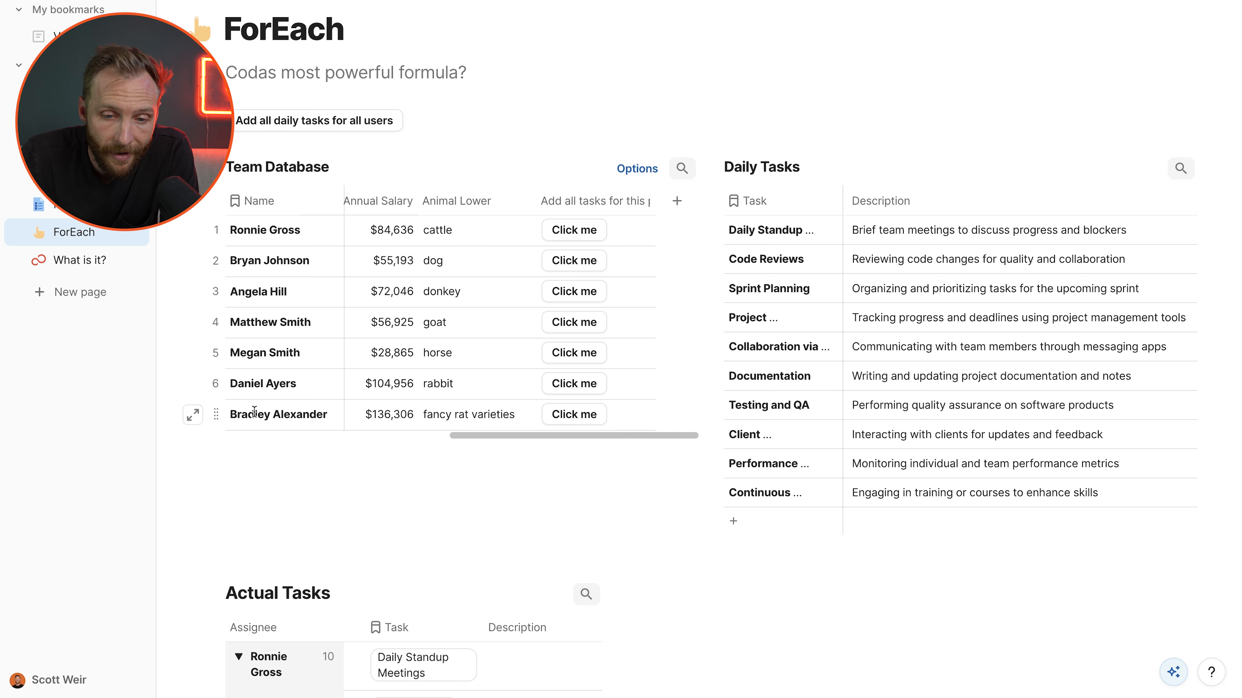
pyautogui.click(254, 442)
pyautogui.write('Sco')
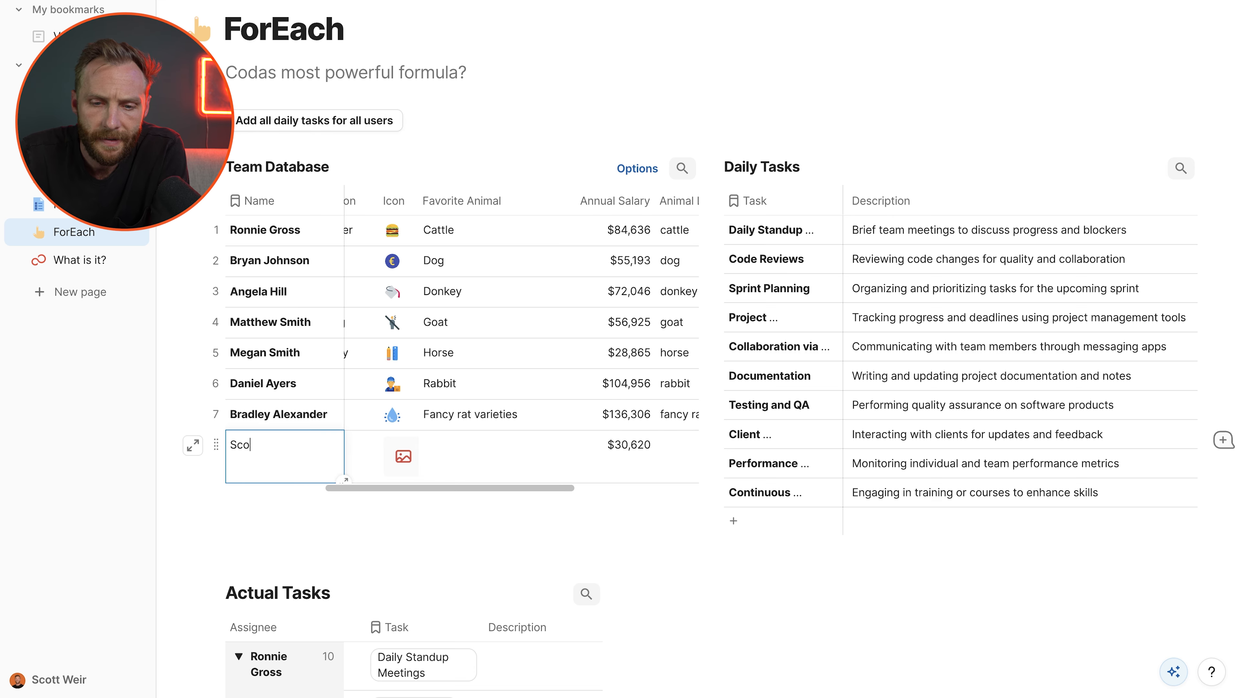
pyautogui.write('tt Weir')
pyautogui.click(271, 382)
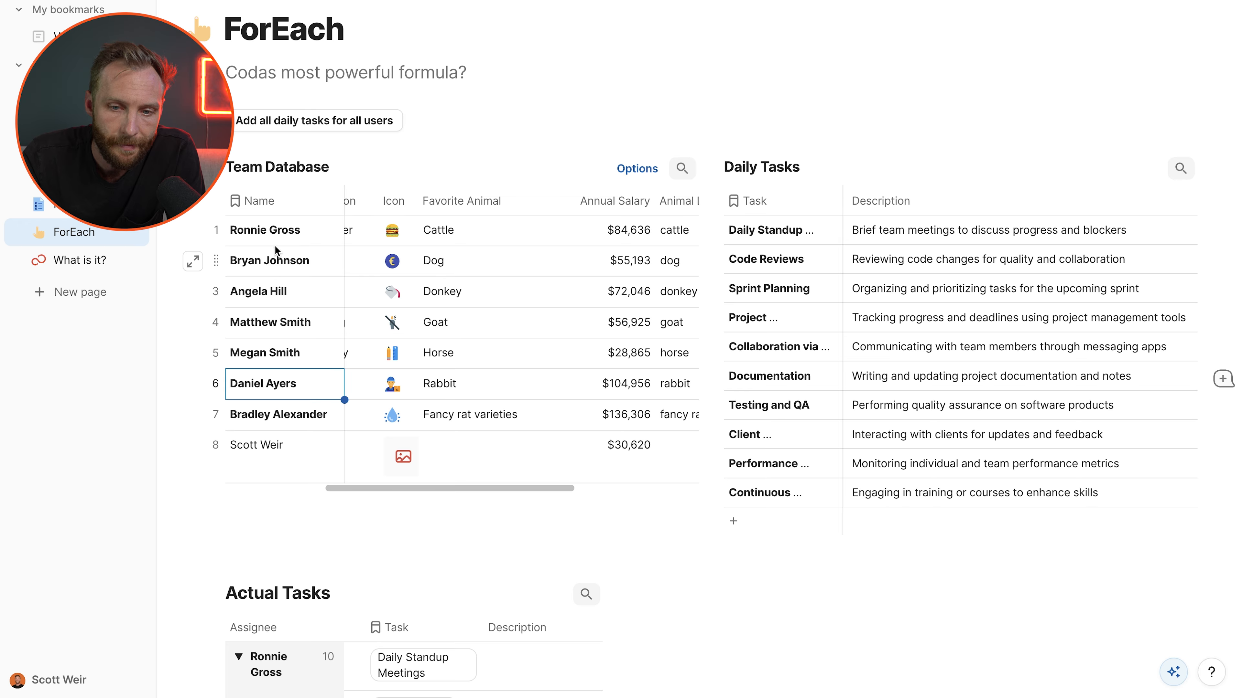
pyautogui.moveTo(276, 250); pyautogui.dragTo(291, 432)
# Step: Add a Daily Tasks row named "11th task" and run the "Add all daily tasks for all users" button again
pyautogui.click(779, 517)
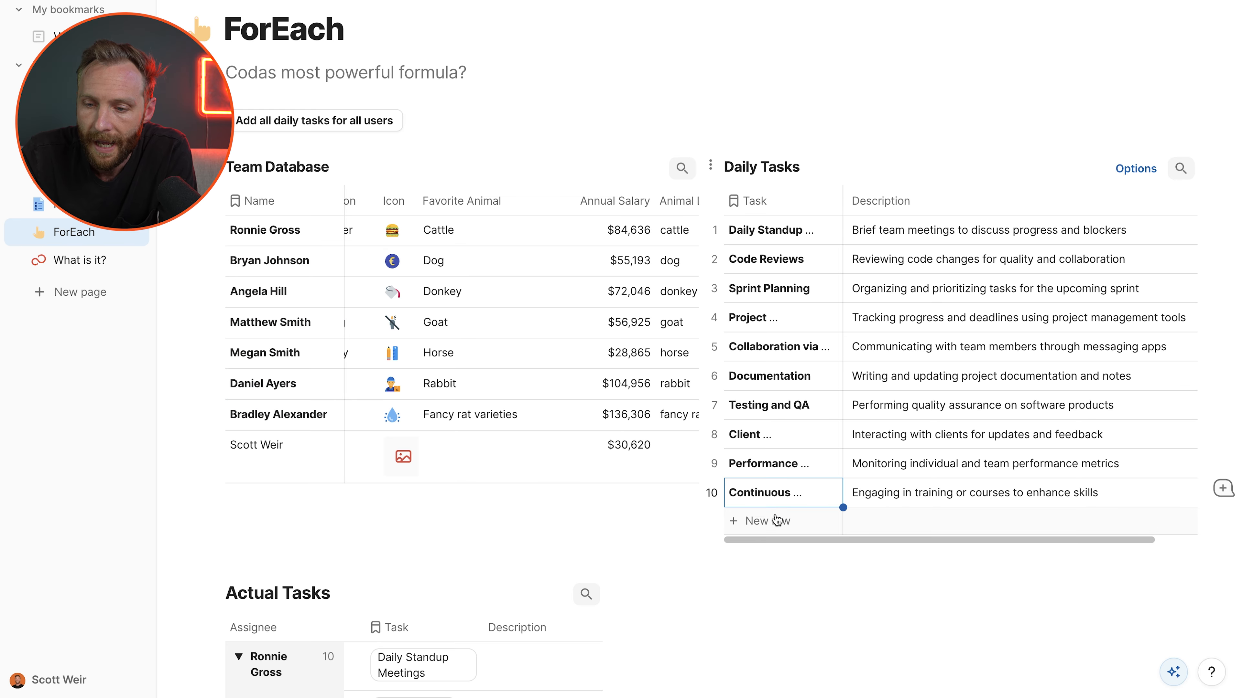
pyautogui.write('11th t')
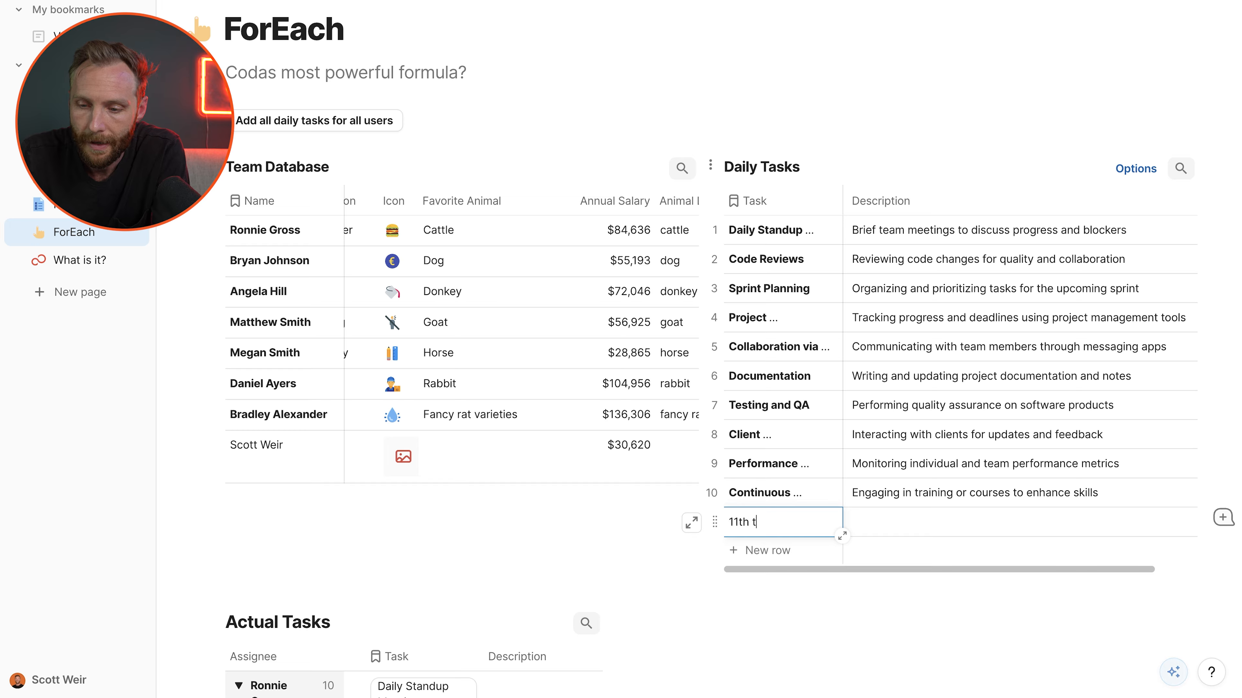
pyautogui.write('ask')
pyautogui.click(274, 383)
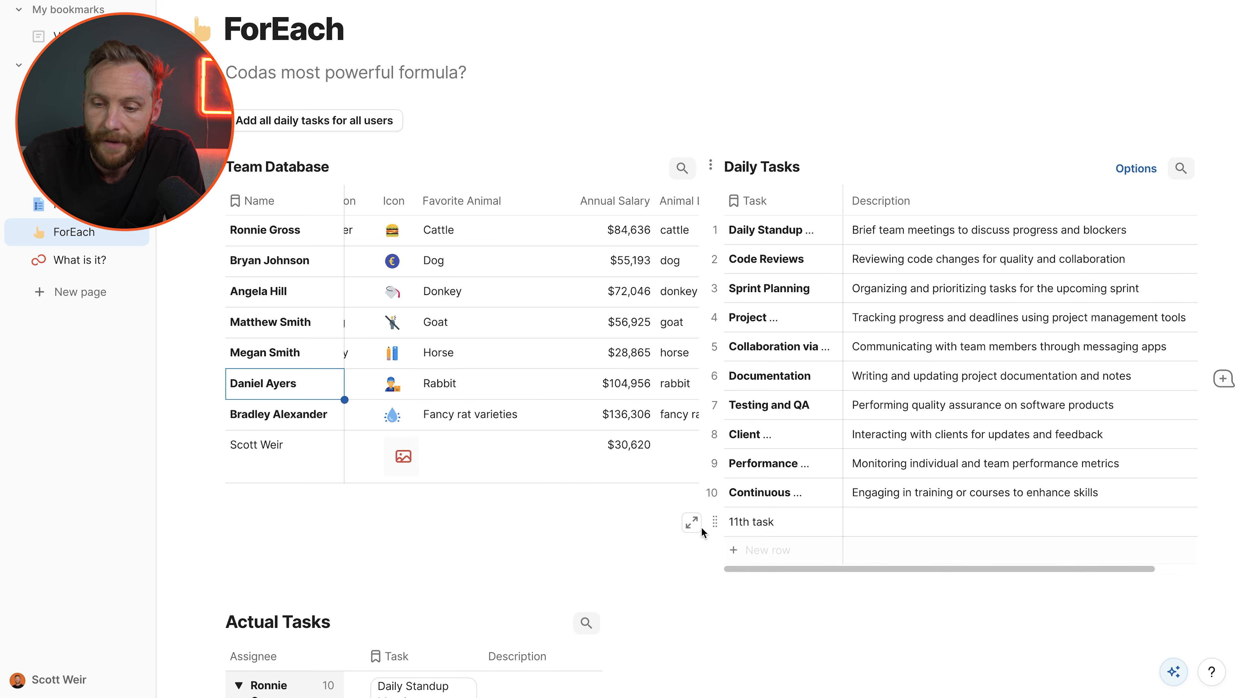
pyautogui.click(339, 121)
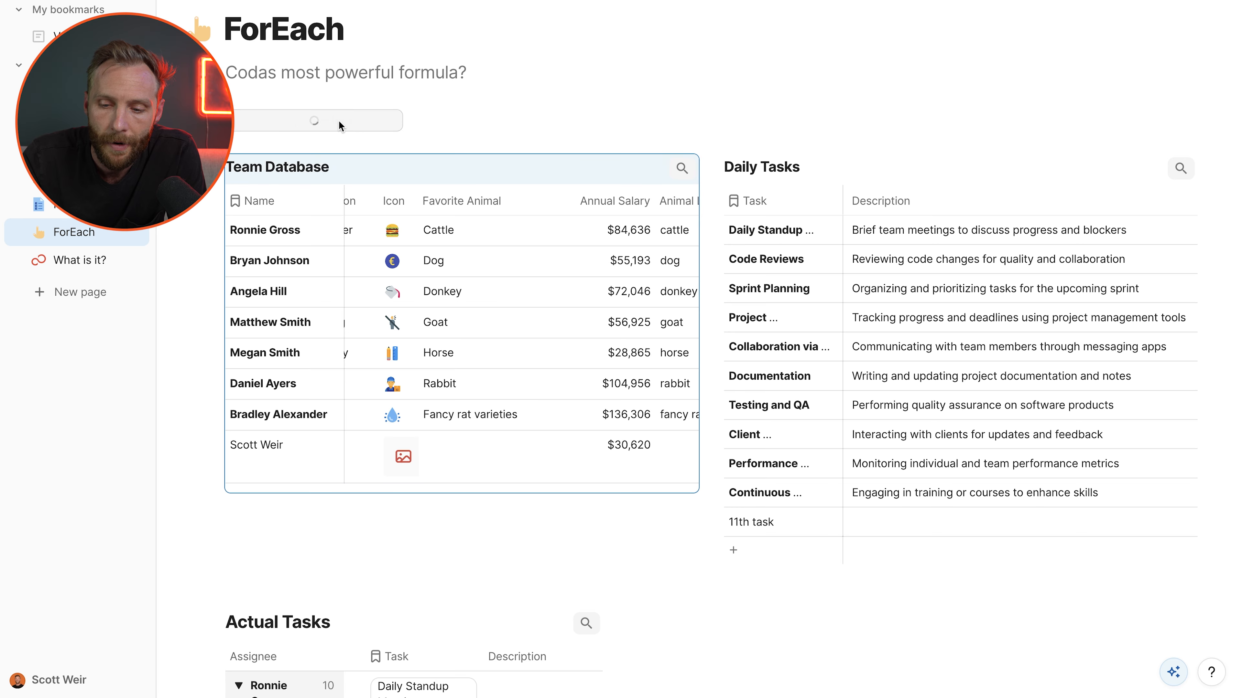